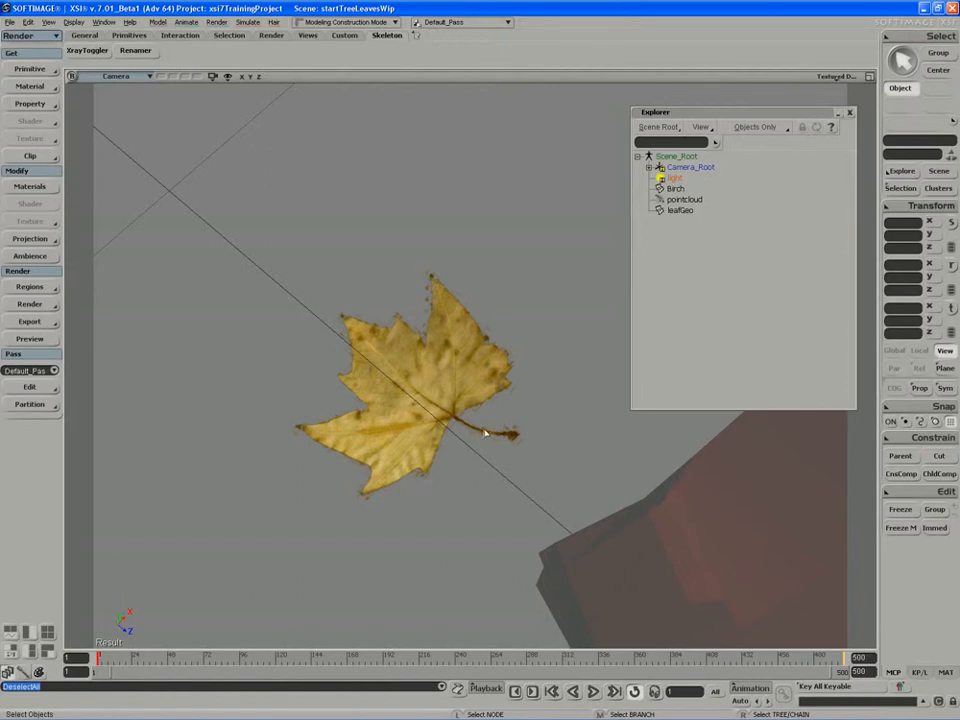
- Toggle the visibility of the pointcloud object and scrub the timeline while checking the leaf in the camera view
click(685, 199)
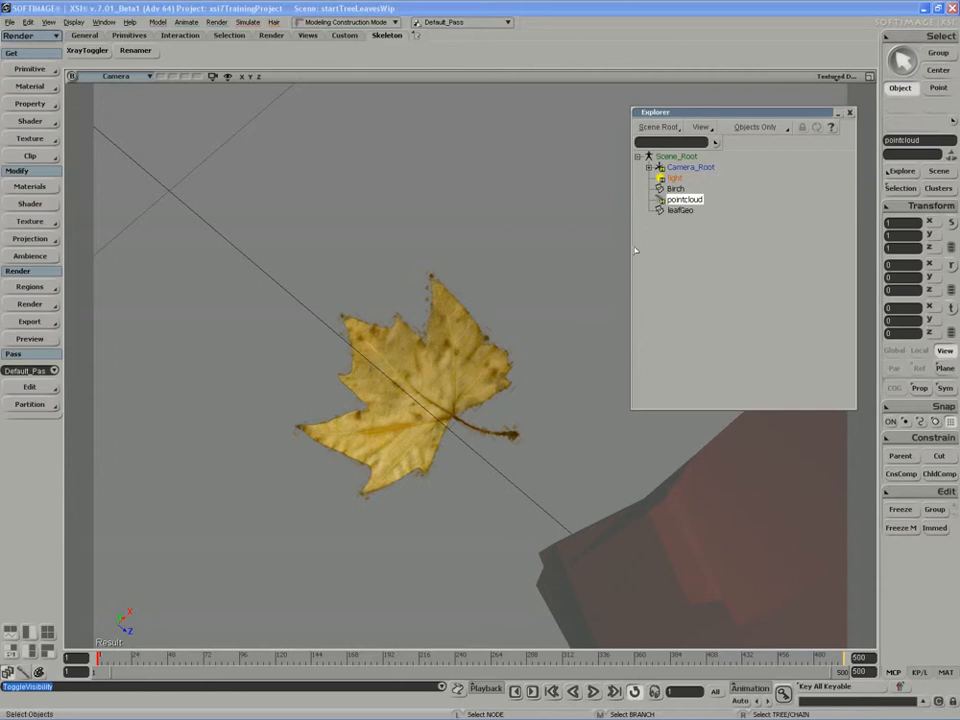
click(131, 656)
drag(130, 657, 98, 627)
key(s)
right_drag(423, 478, 412, 510)
scroll(412, 510, up, 2)
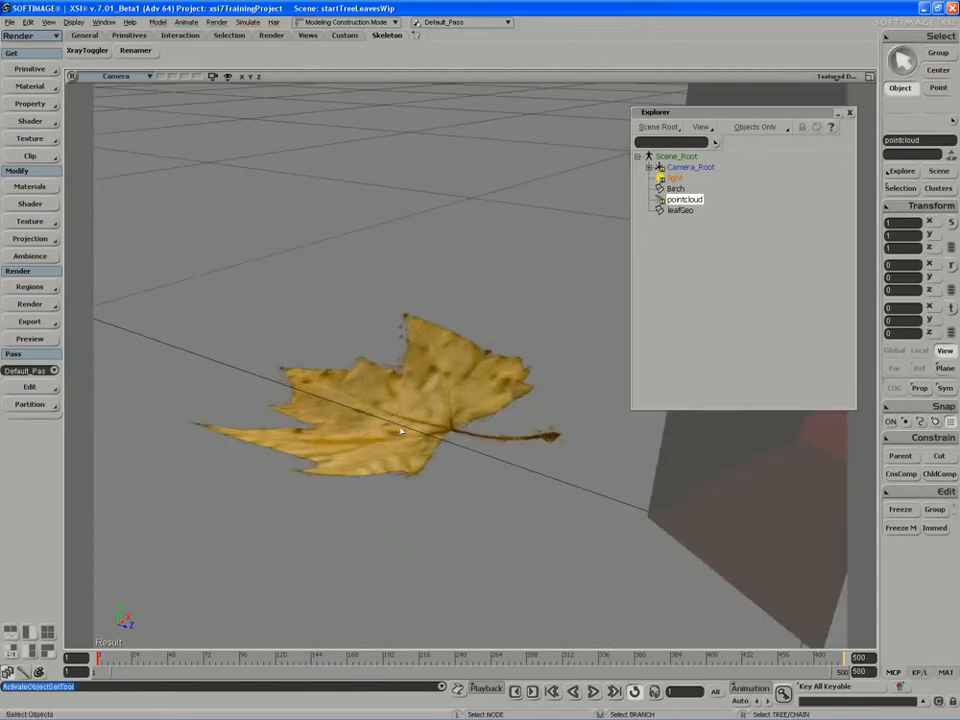
- Open the material of leafGeo in the Material Manager and reposition the window and its render tree
click(680, 210)
click(30, 185)
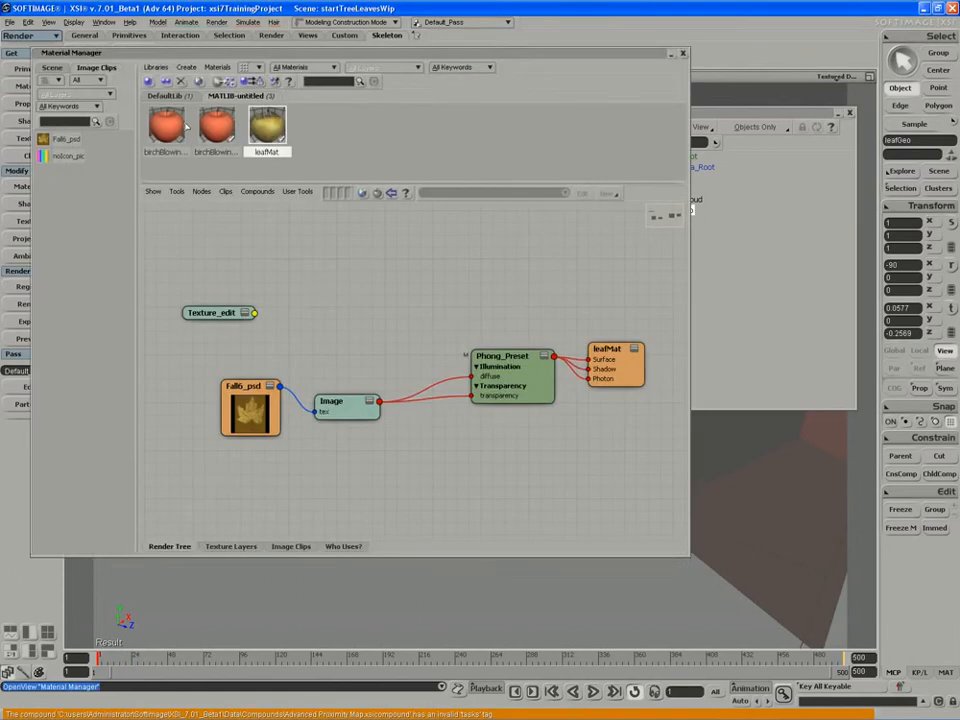
drag(242, 41, 341, 257)
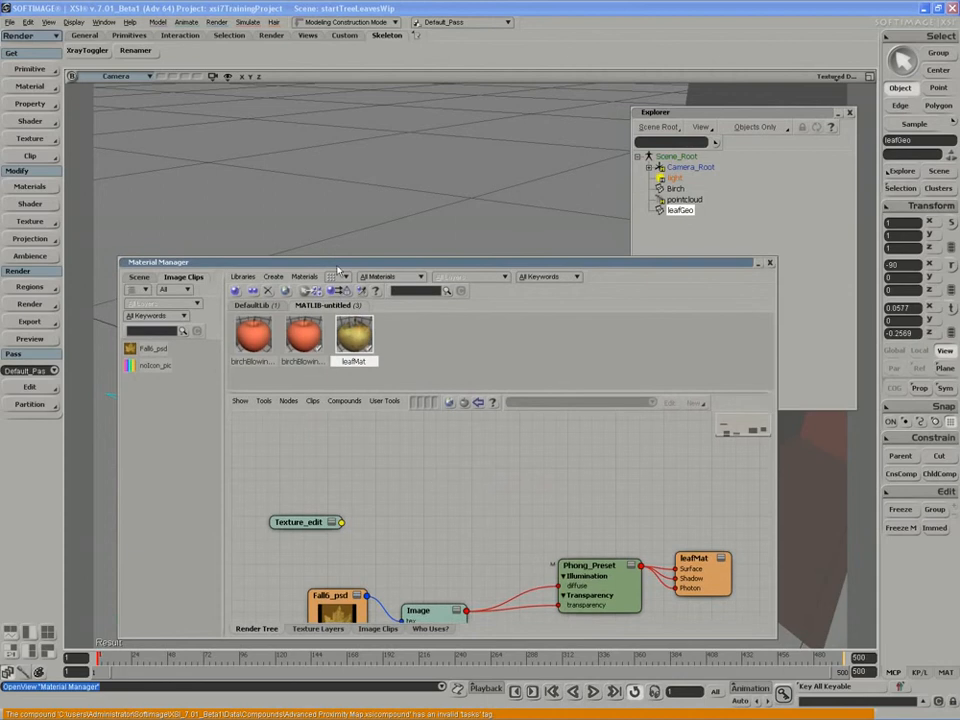
middle_drag(440, 502, 452, 494)
drag(452, 494, 470, 450)
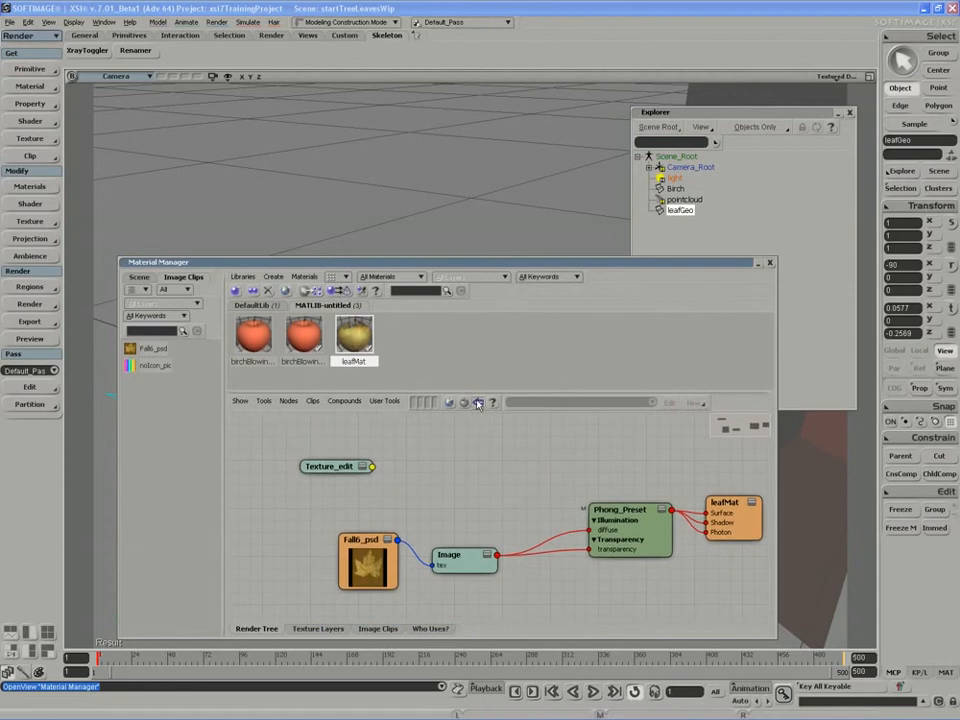
- Show the shader preset list beside the render tree and widen it so the node names are readable
click(478, 402)
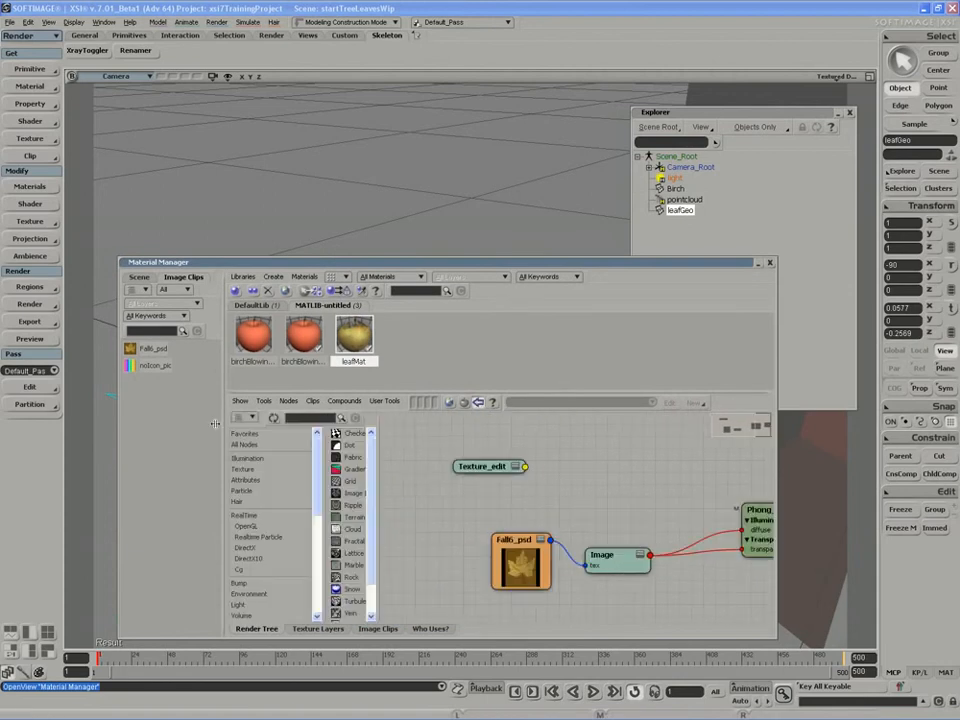
drag(224, 427, 190, 427)
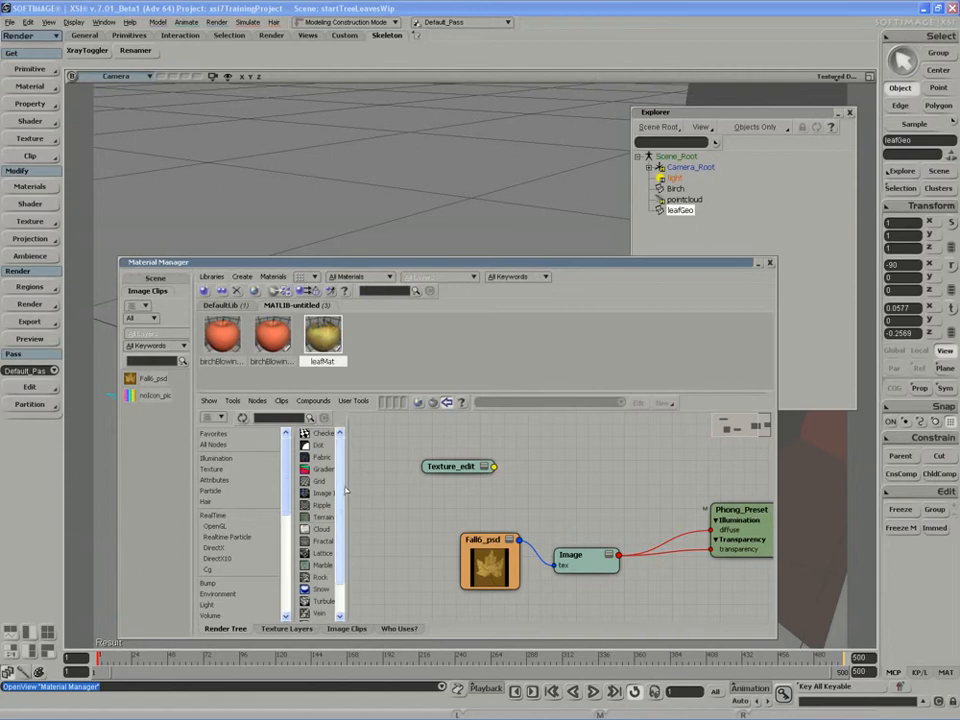
drag(346, 488, 383, 488)
middle_drag(468, 540, 469, 522)
drag(530, 550, 486, 549)
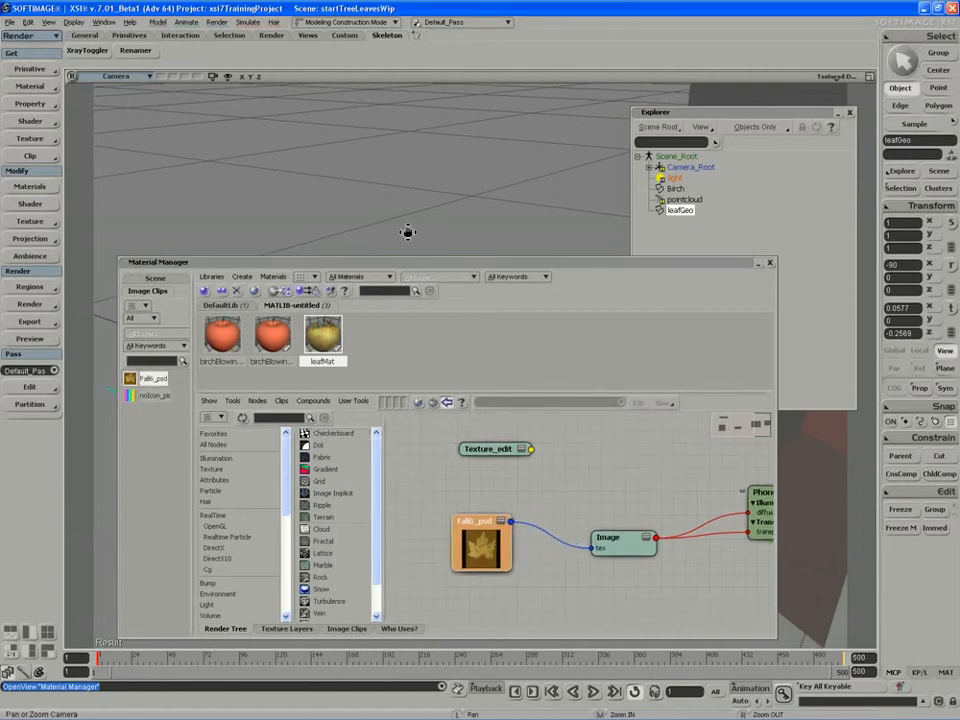
- Frame the leaf above the Material Manager and lower the window so it does not cover the leaf
drag(408, 232, 411, 133)
middle_drag(411, 133, 414, 160)
key(s)
right_drag(414, 160, 440, 212)
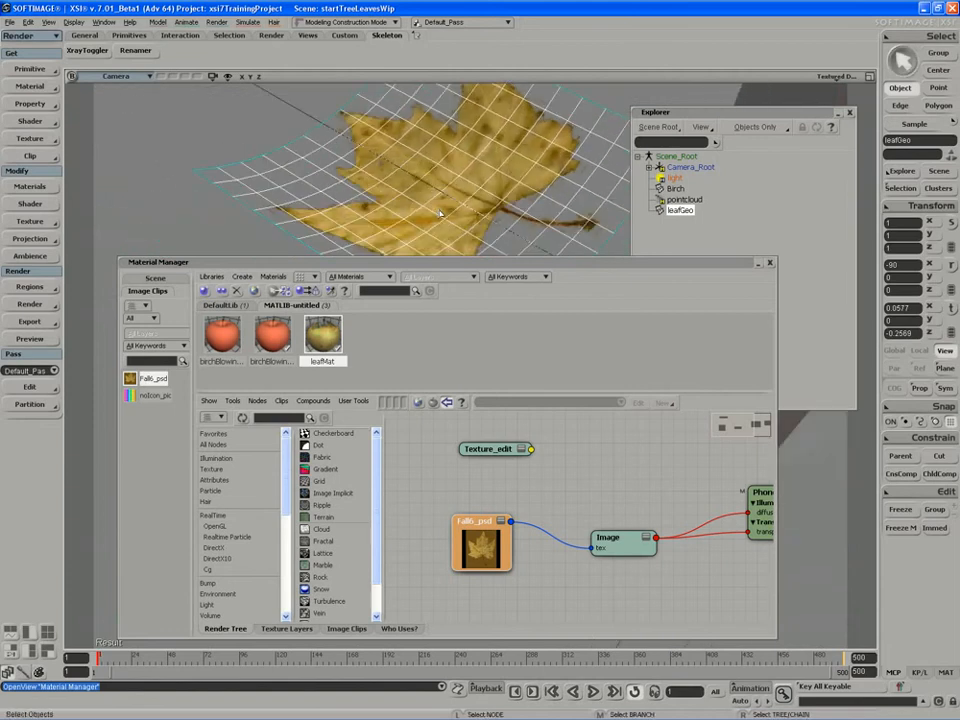
mouse_move(424, 265)
mouse_down()
mouse_move(422, 303)
mouse_move(425, 262)
mouse_up()
key(s)
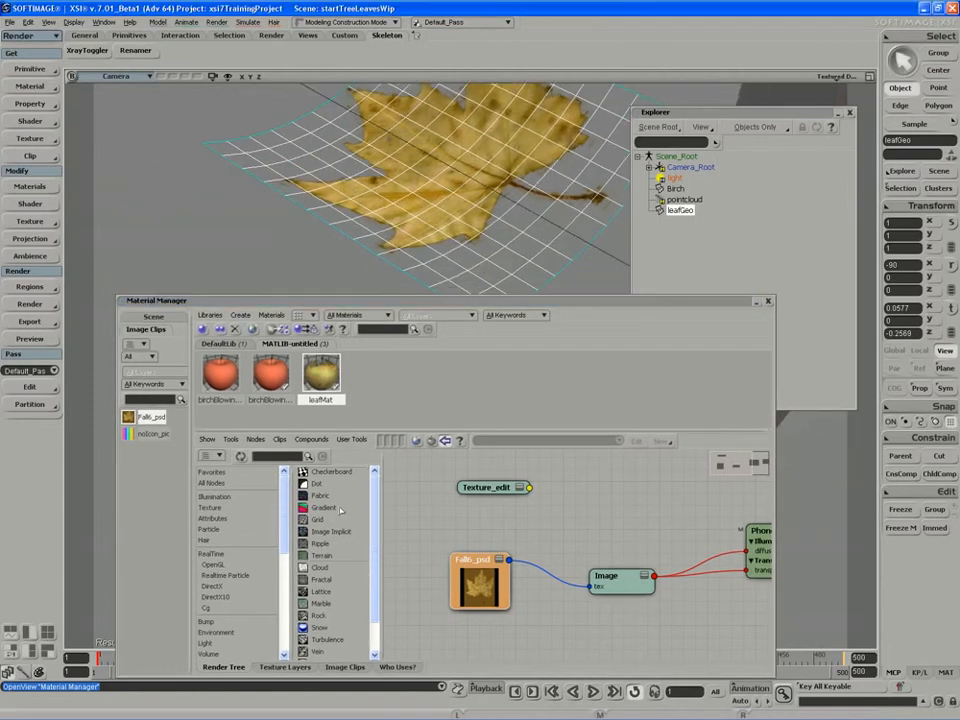
- Examine the shader nodes offered under Texture, Texture Generators, Texture Space Controllers and Texture Space Generators
drag(376, 514, 376, 542)
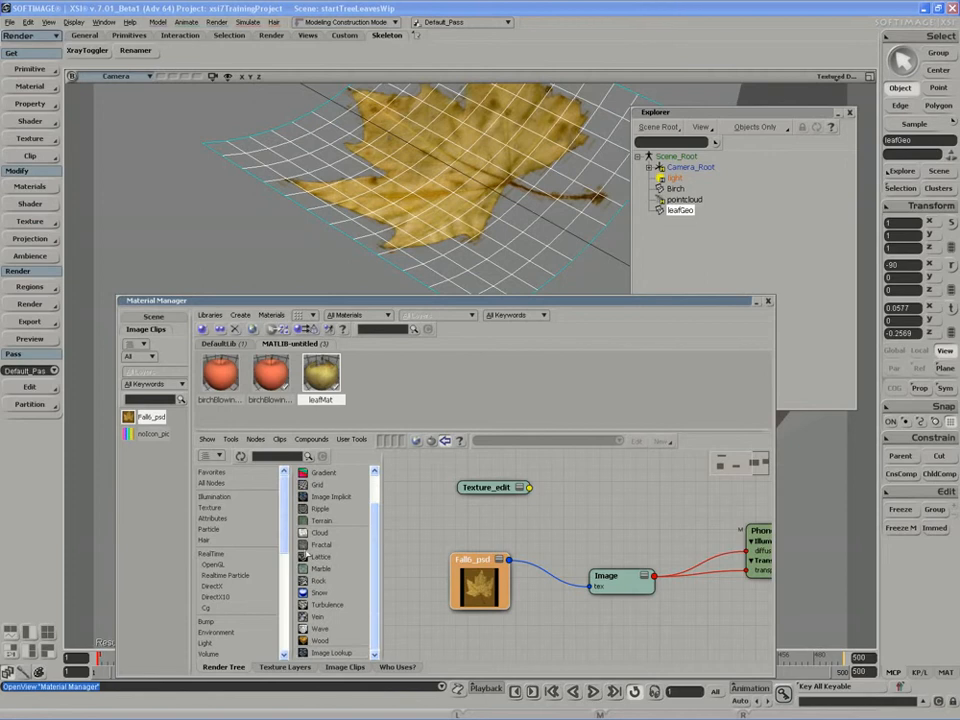
click(208, 508)
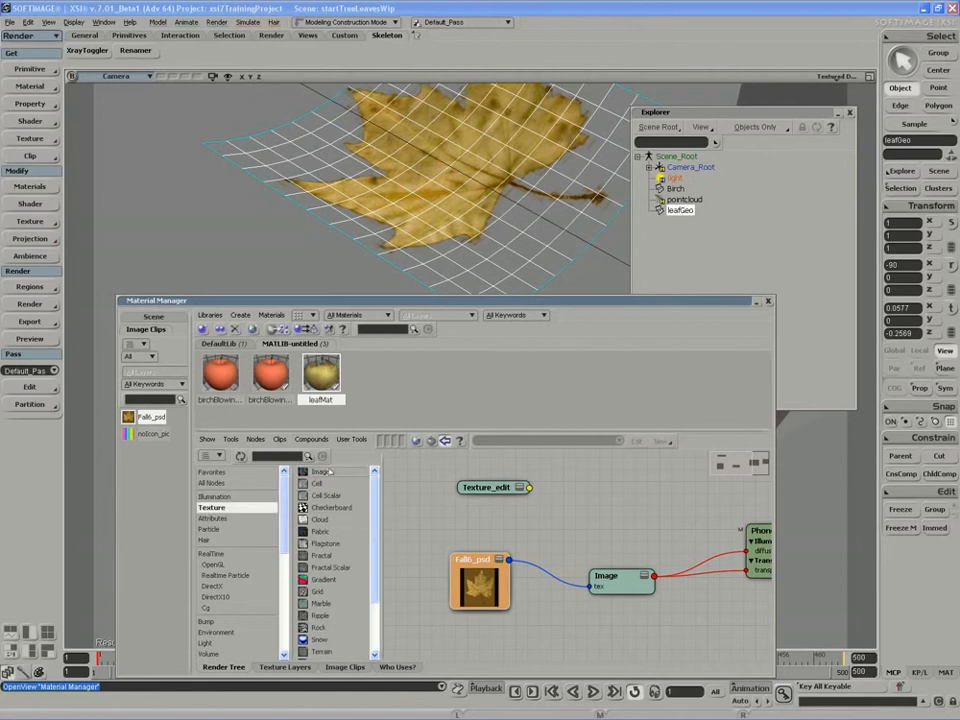
scroll(331, 478, down, 1)
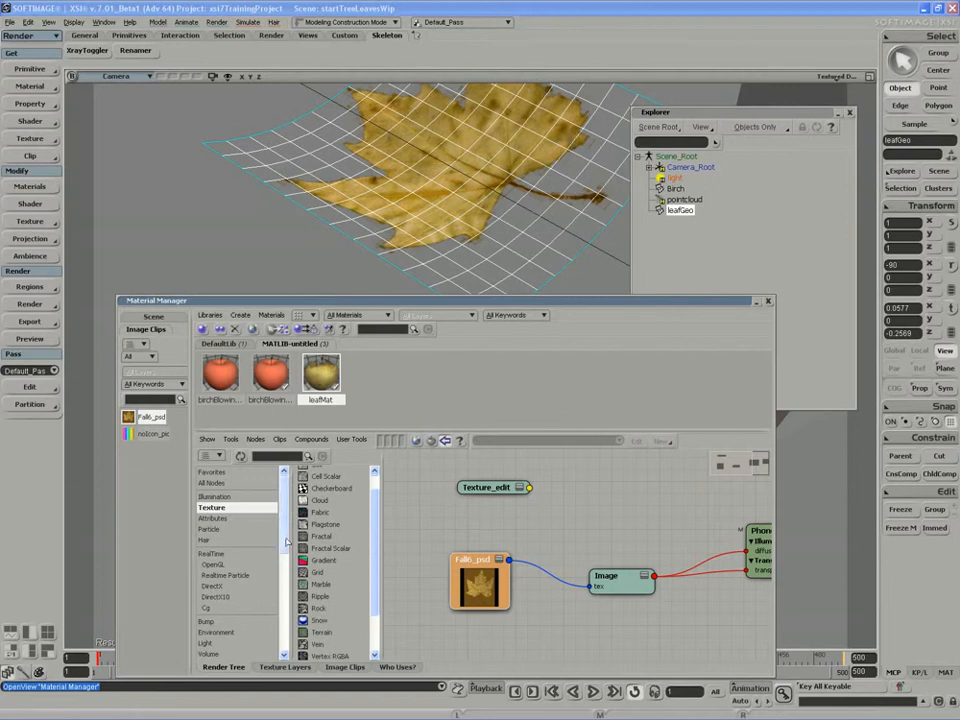
scroll(240, 570, down, 10)
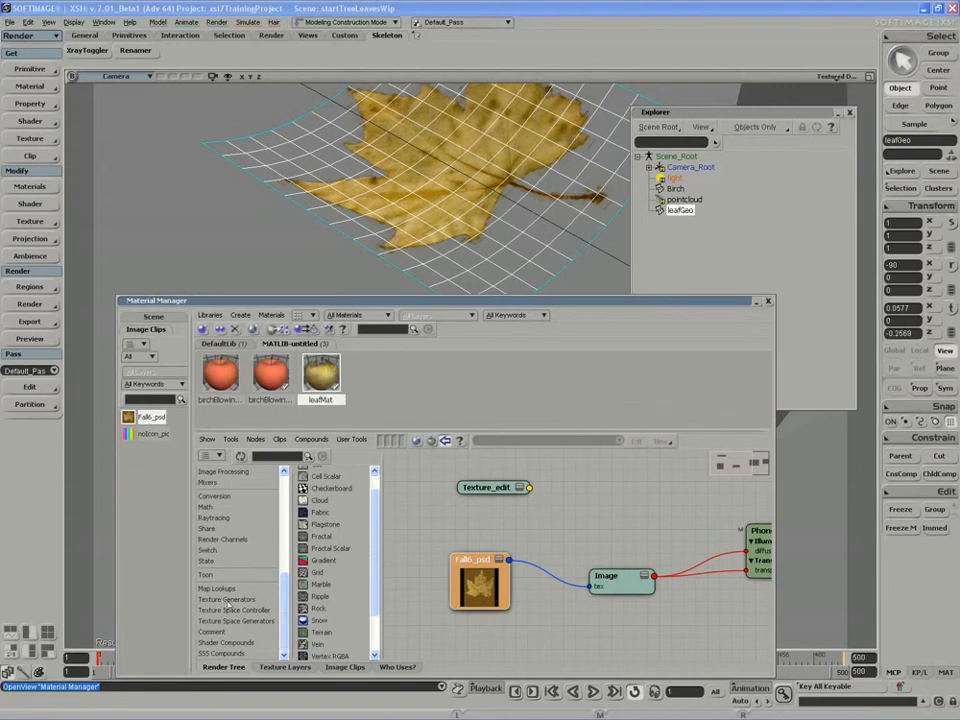
click(230, 600)
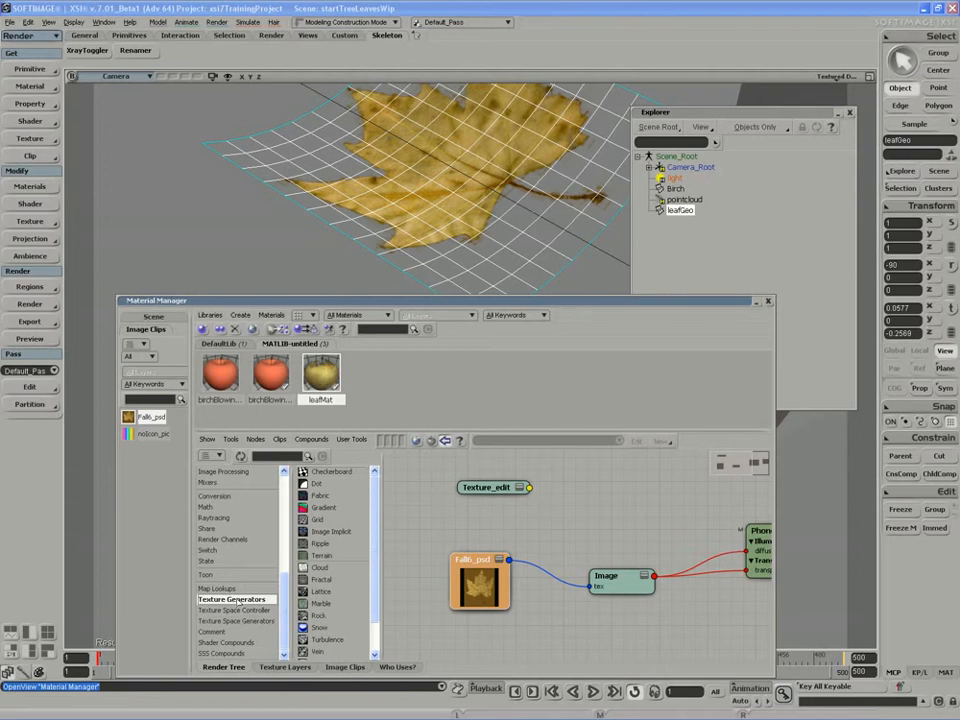
click(238, 610)
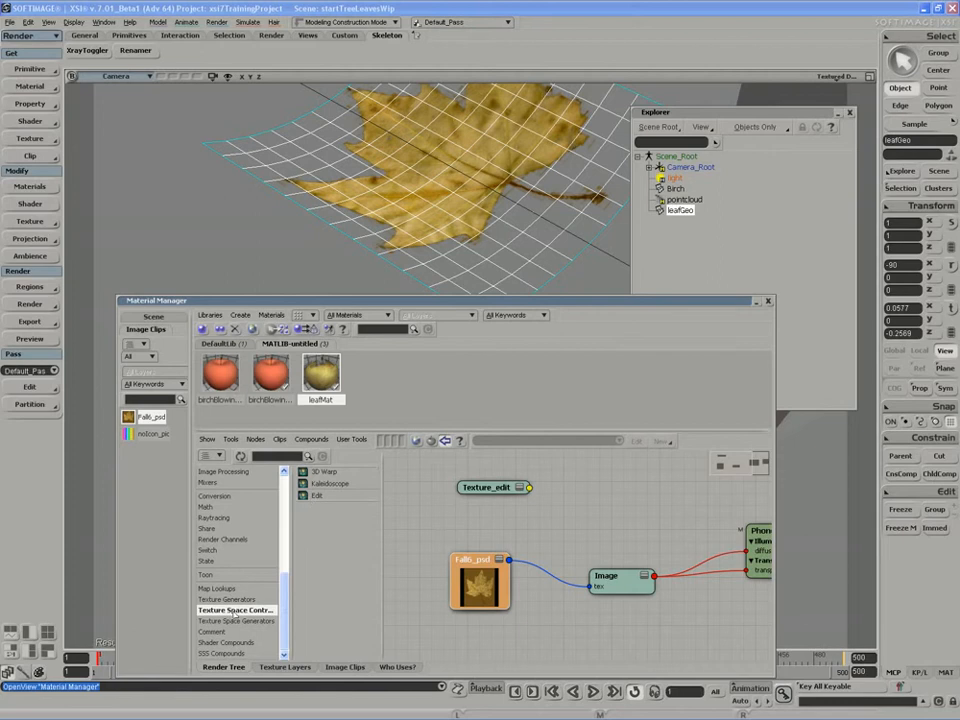
click(227, 599)
click(235, 609)
click(236, 620)
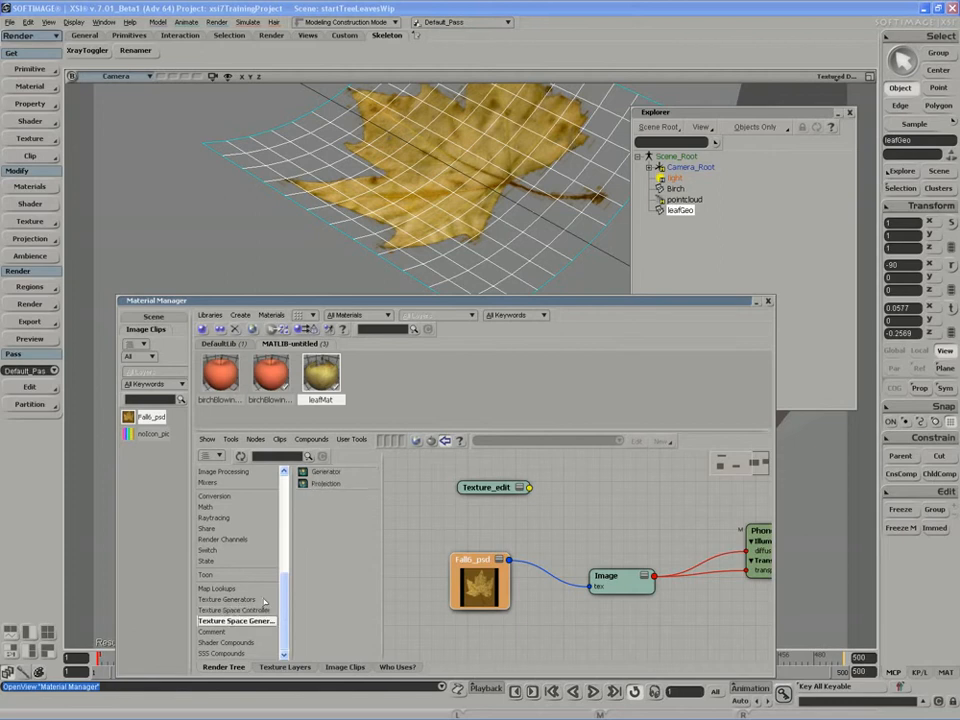
drag(287, 600, 284, 490)
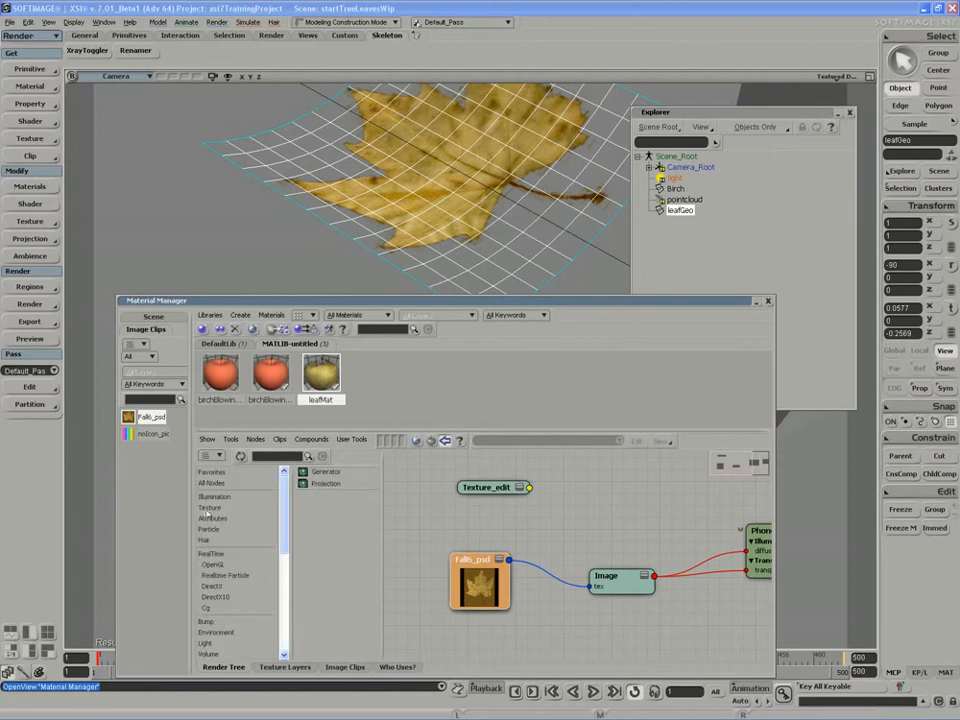
click(206, 509)
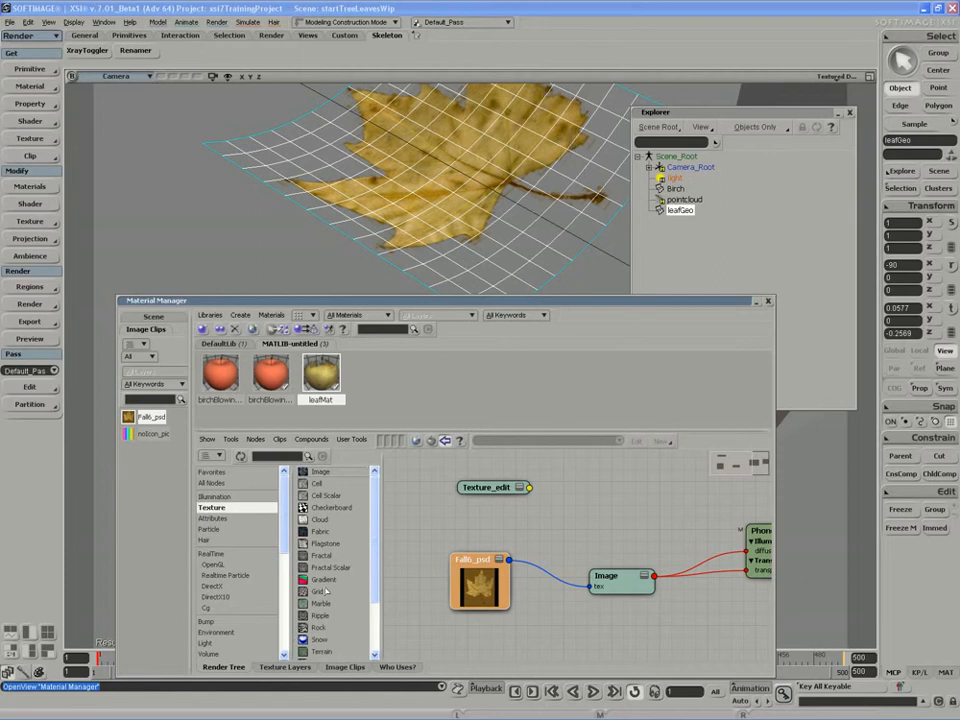
scroll(258, 622, down, 5)
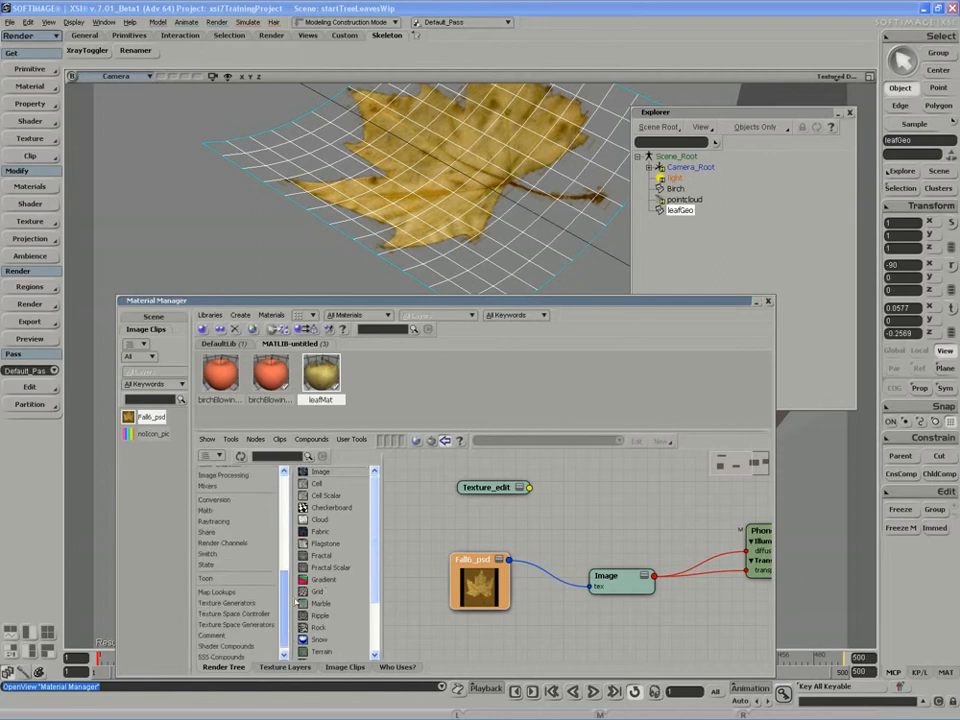
click(235, 620)
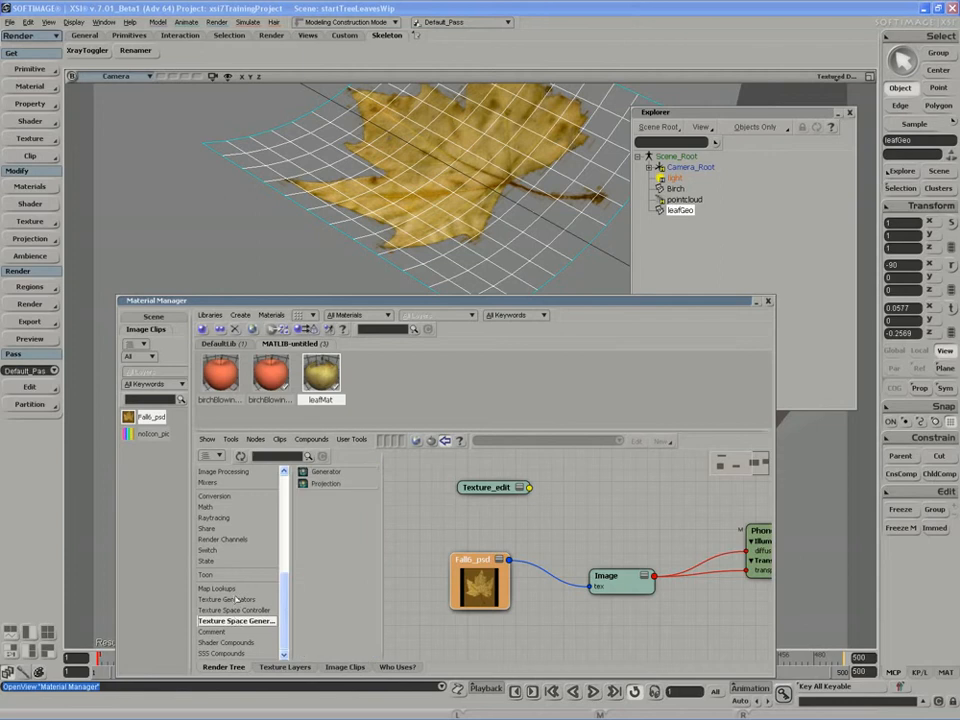
click(233, 599)
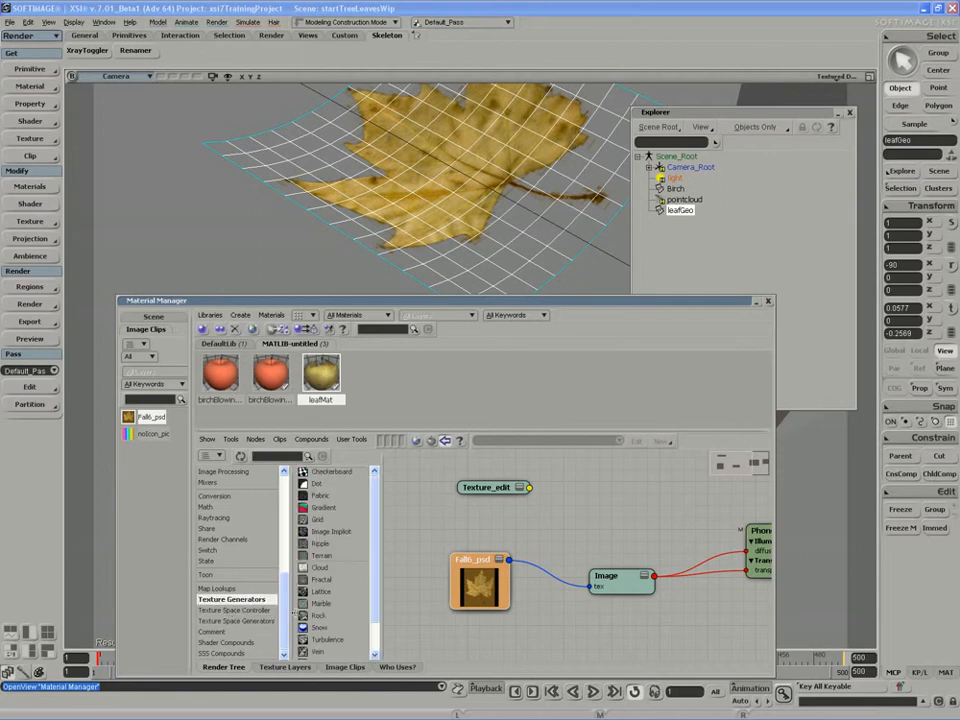
click(236, 610)
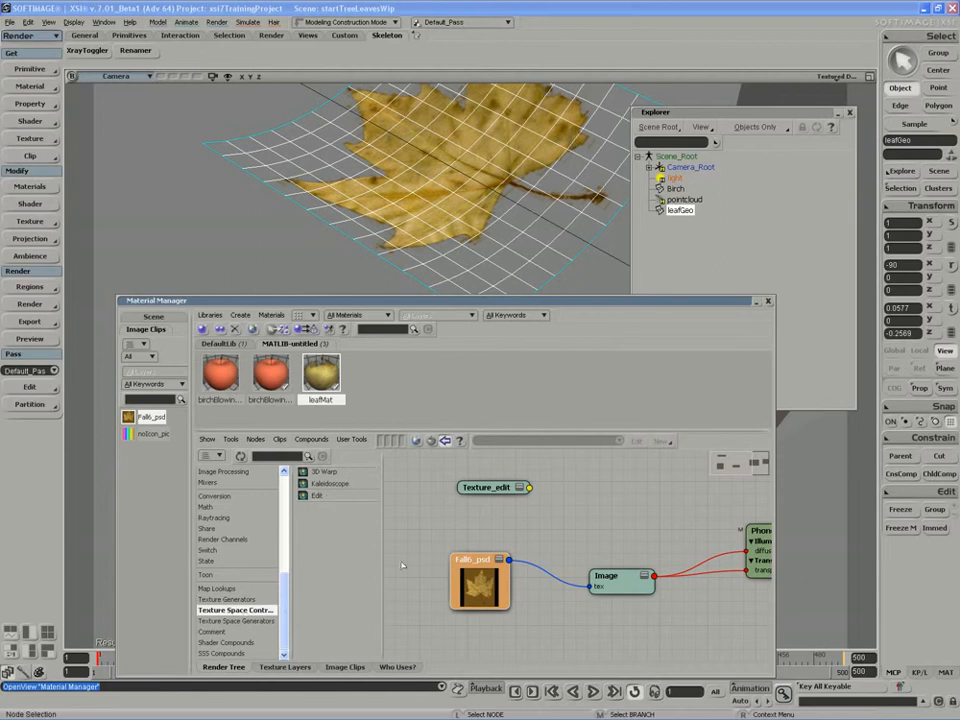
- Add a Gradient node from Texture Generators to the leafMat render tree, below the Fall6_psd image clip
drag(448, 556, 497, 579)
key(z)
click(224, 599)
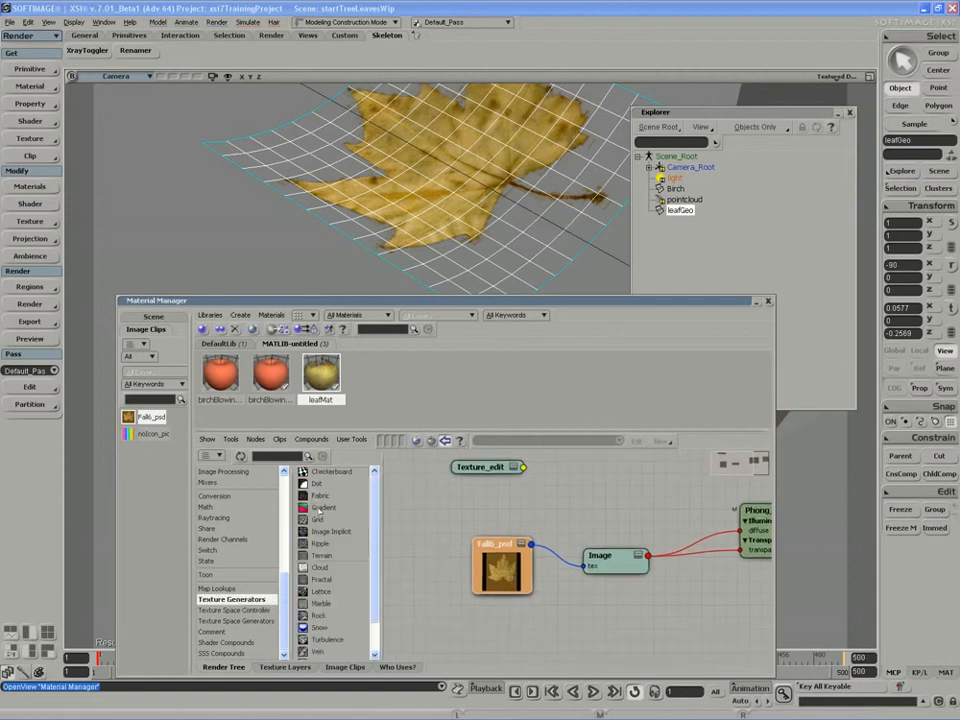
drag(319, 512, 473, 596)
key(z)
drag(546, 596, 537, 592)
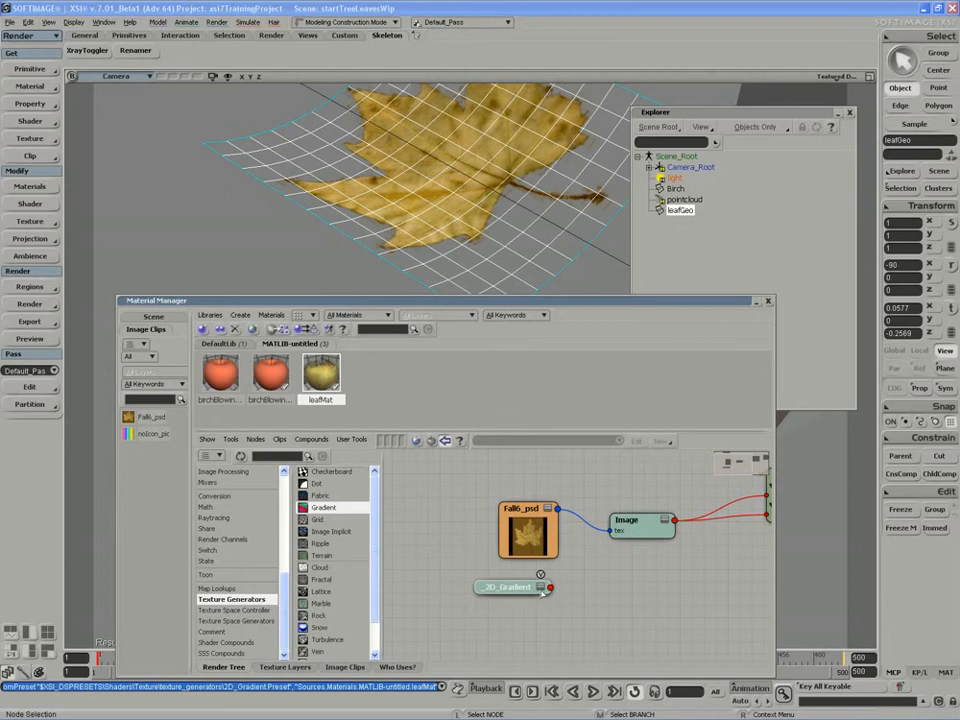
- Expand the 2D gradient node, open its properties and keep its input type on Vector input
click(541, 589)
double_click(505, 590)
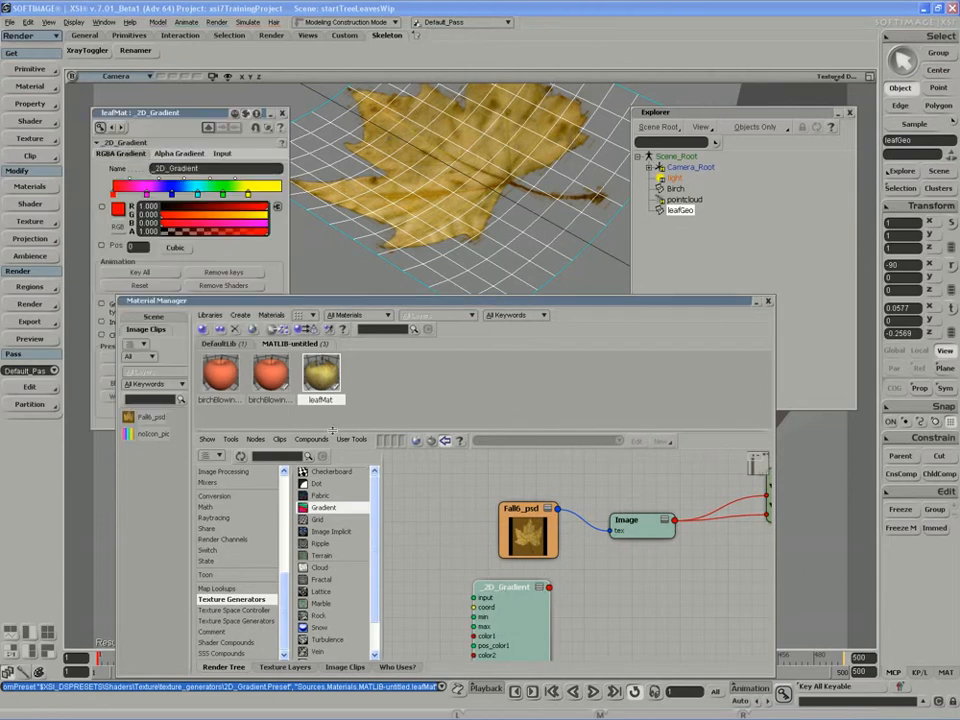
drag(126, 112, 122, 72)
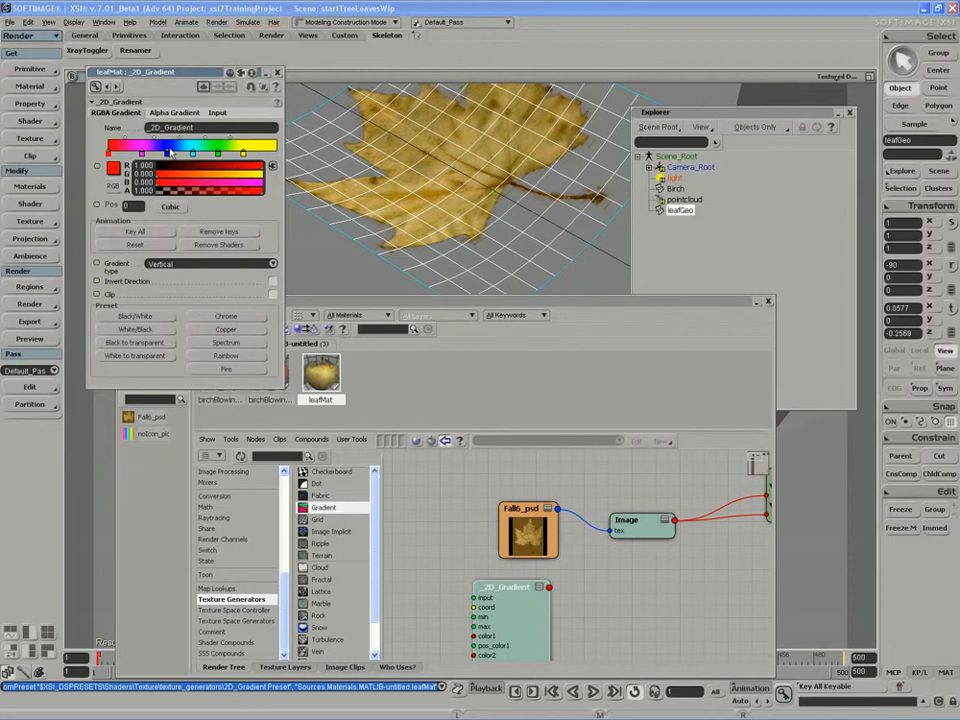
click(216, 113)
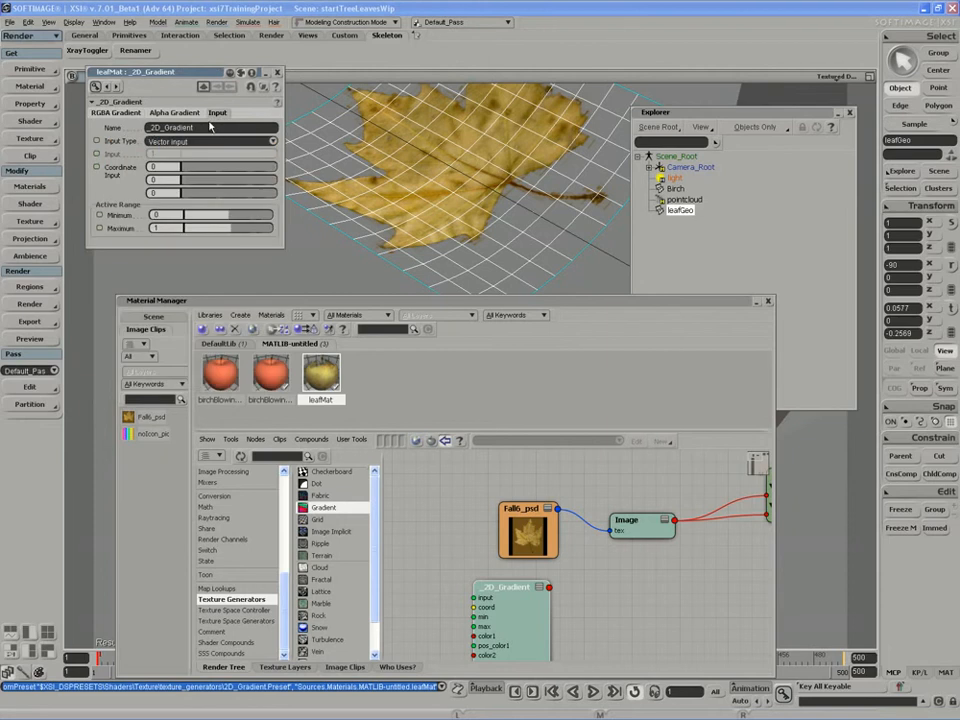
click(175, 144)
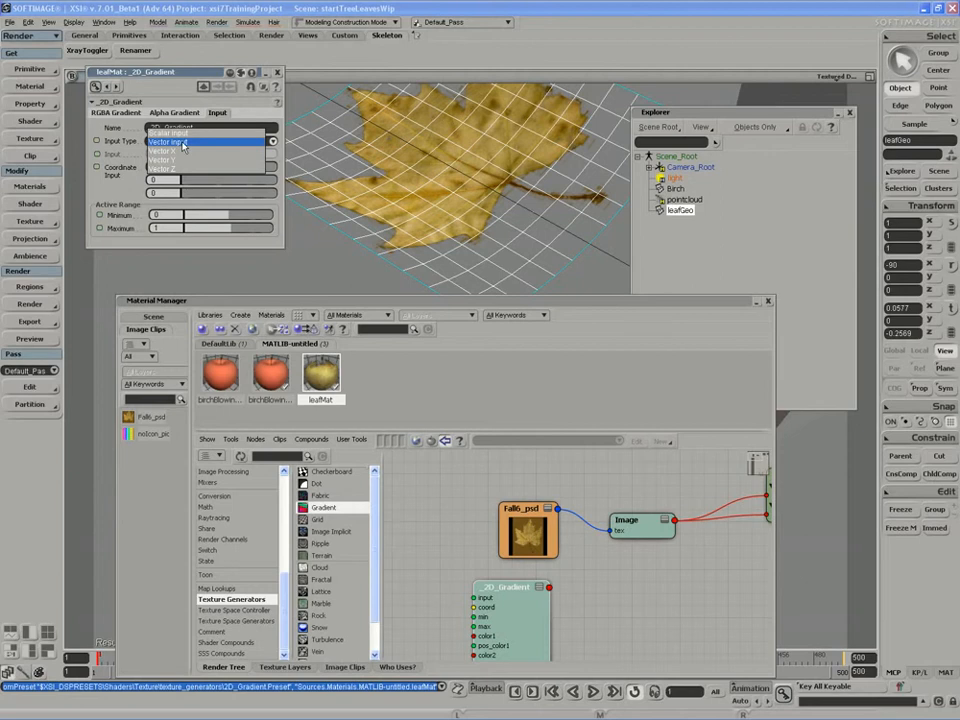
click(183, 146)
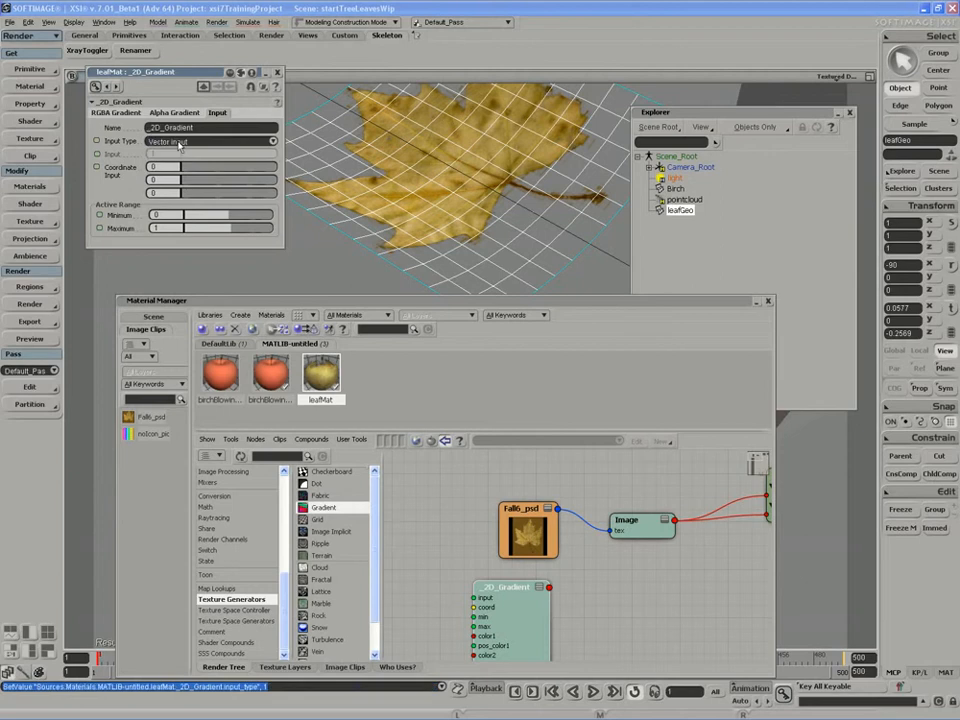
- Connect the 2D gradient's output to the Phong_Preset diffuse port, then move the Material Manager clear of the leaf
drag(480, 300, 484, 214)
drag(514, 512, 524, 509)
drag(546, 442, 515, 428)
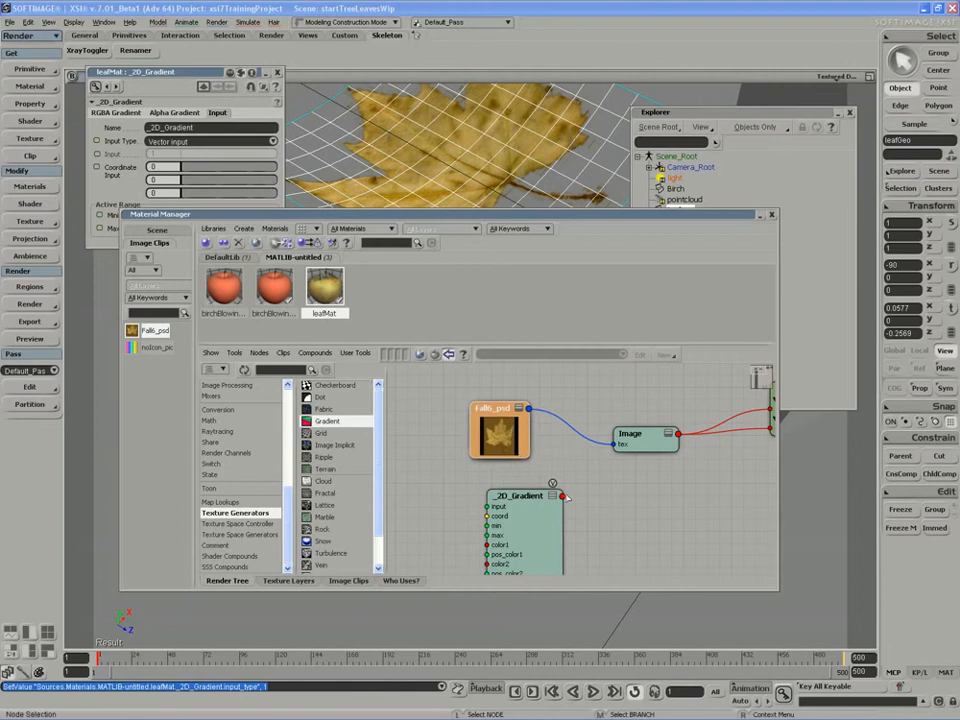
key(z)
drag(647, 480, 566, 487)
drag(451, 551, 561, 548)
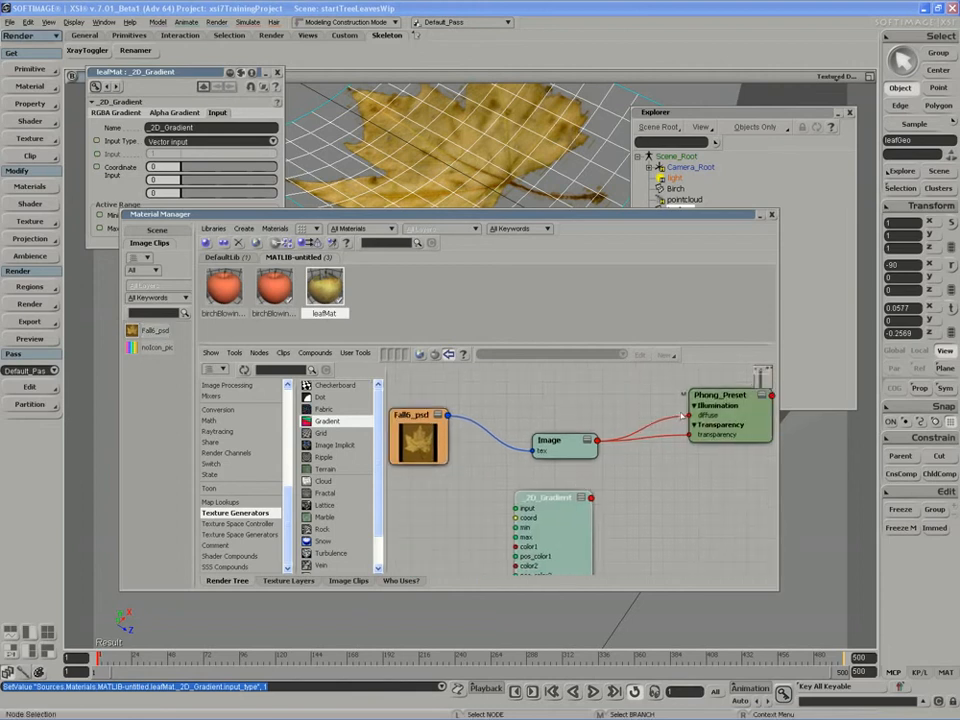
key(z)
drag(654, 529, 587, 539)
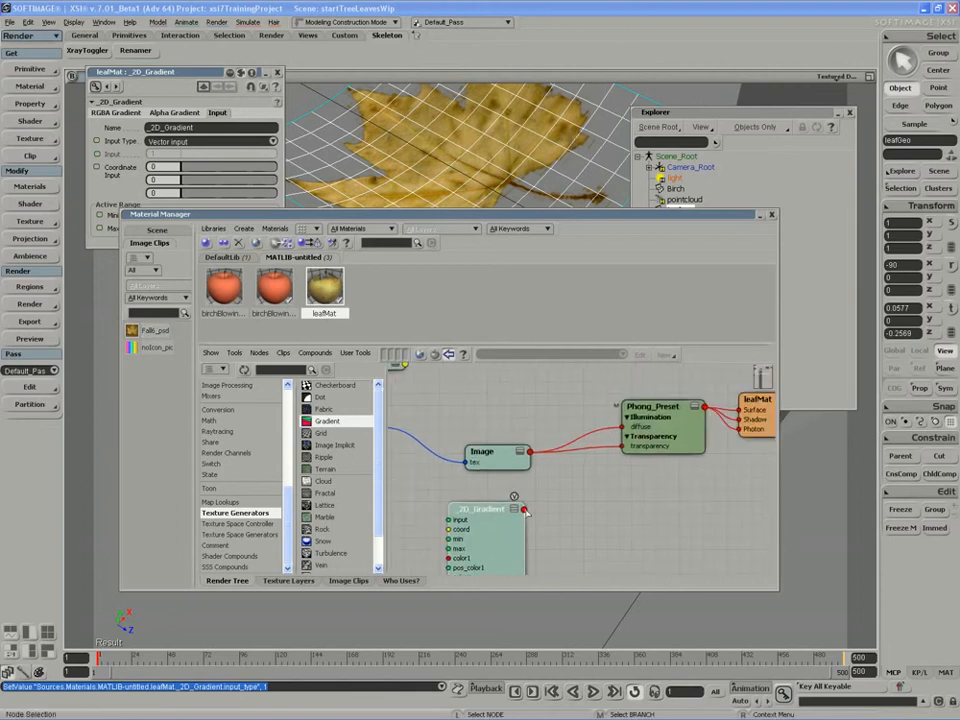
drag(524, 510, 648, 428)
click(681, 293)
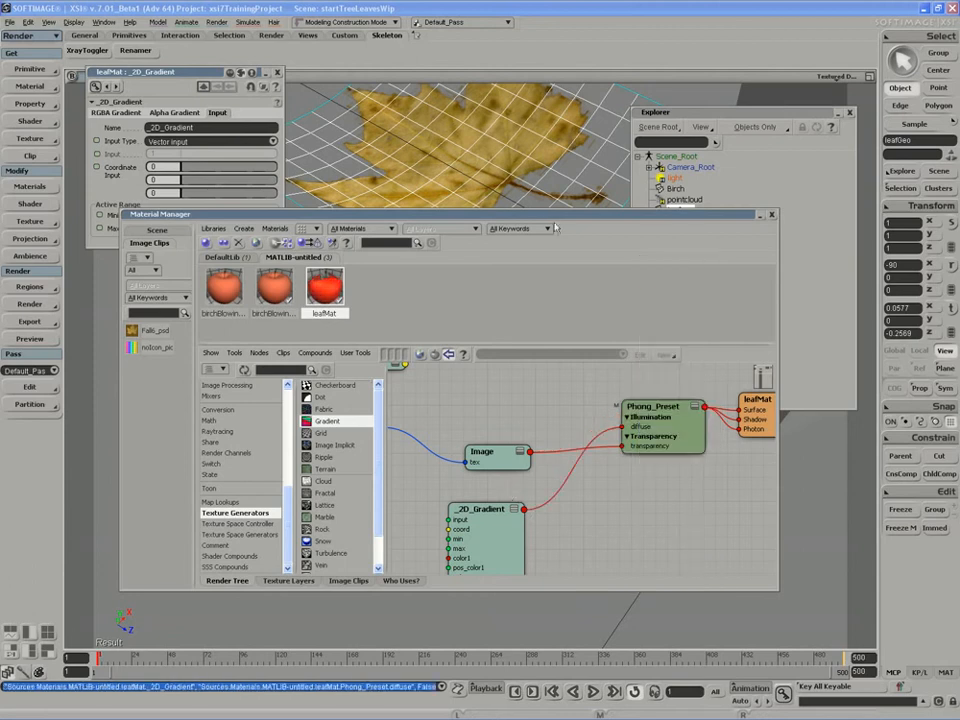
drag(556, 214, 565, 290)
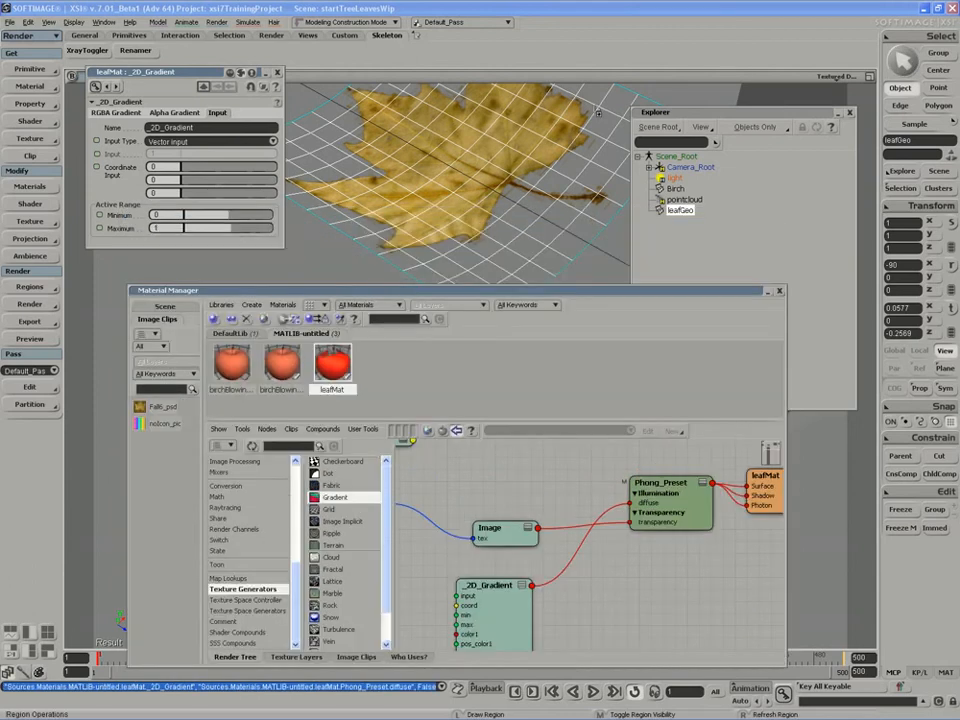
- Draw a render region over the leaf and show the 2D gradient's RGBA gradient settings
drag(598, 97, 260, 282)
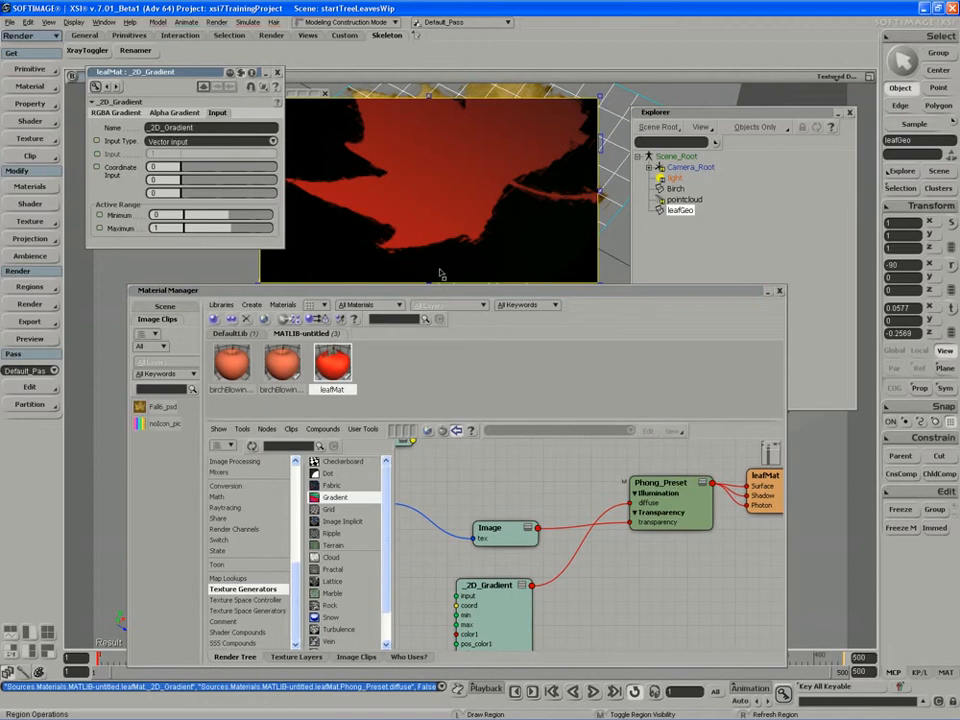
click(489, 600)
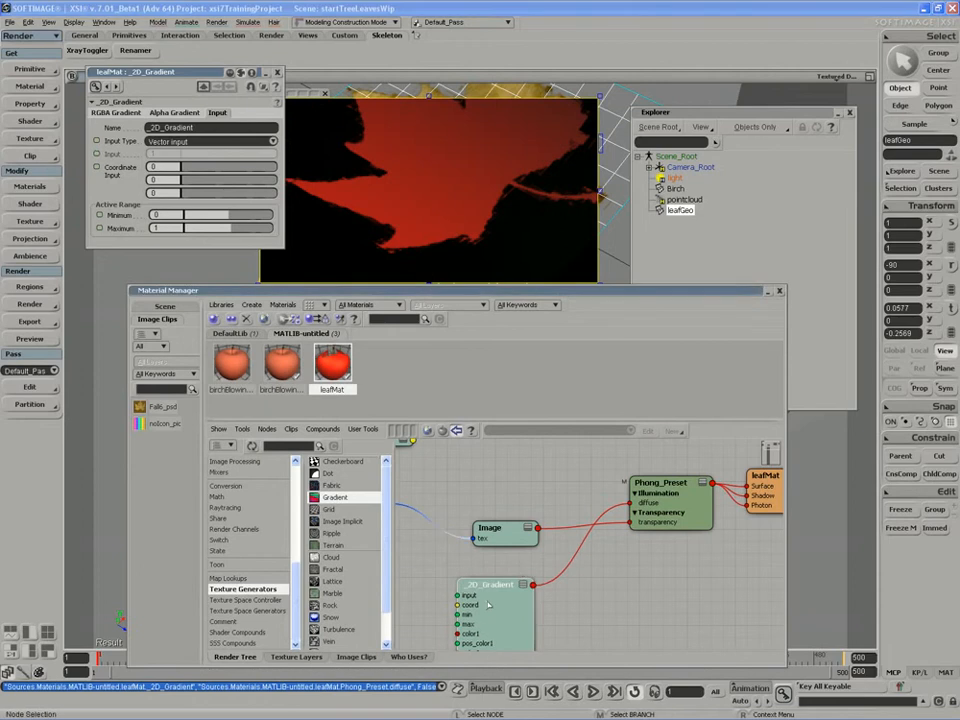
click(115, 112)
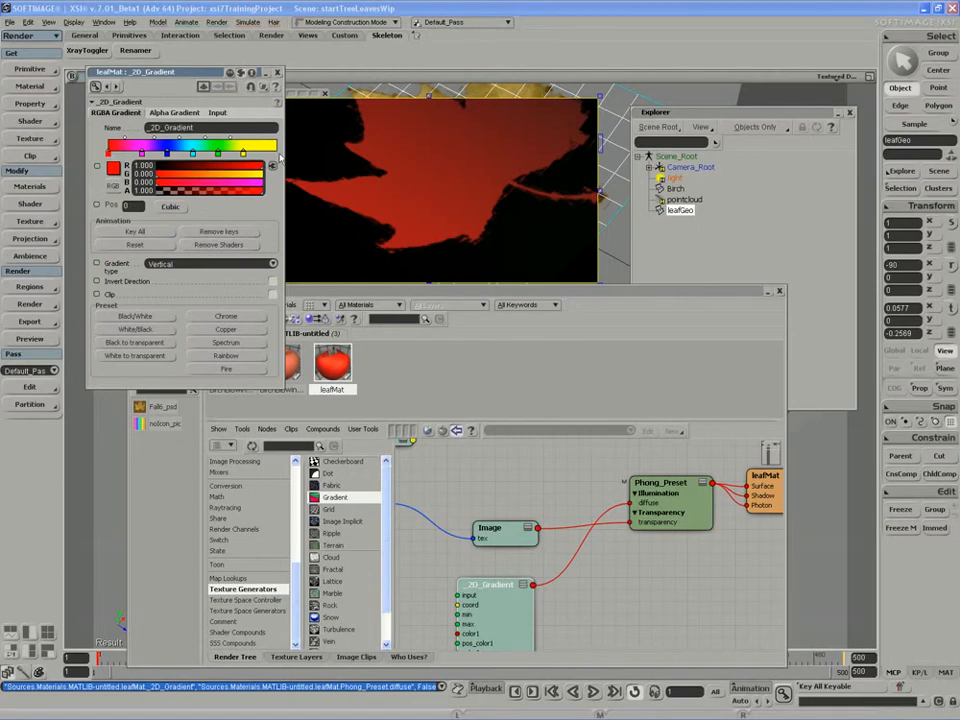
- Add a Projection node from Texture Space Generators to the leafMat render tree, below the Fall6_psd clip and beside the 2D gradient
key(z)
drag(447, 613, 536, 560)
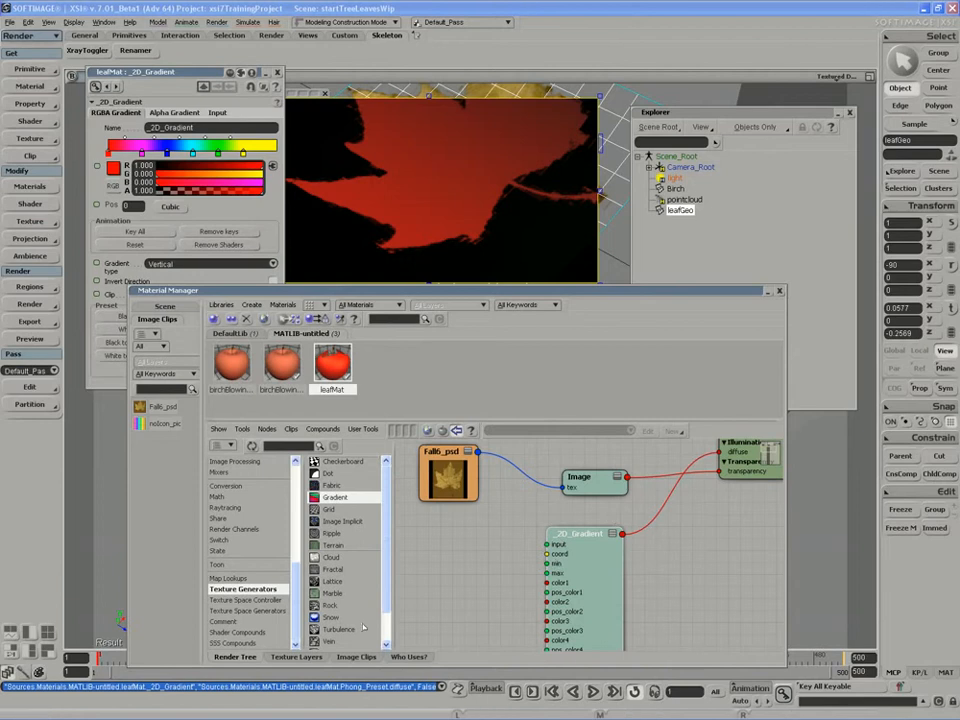
click(243, 611)
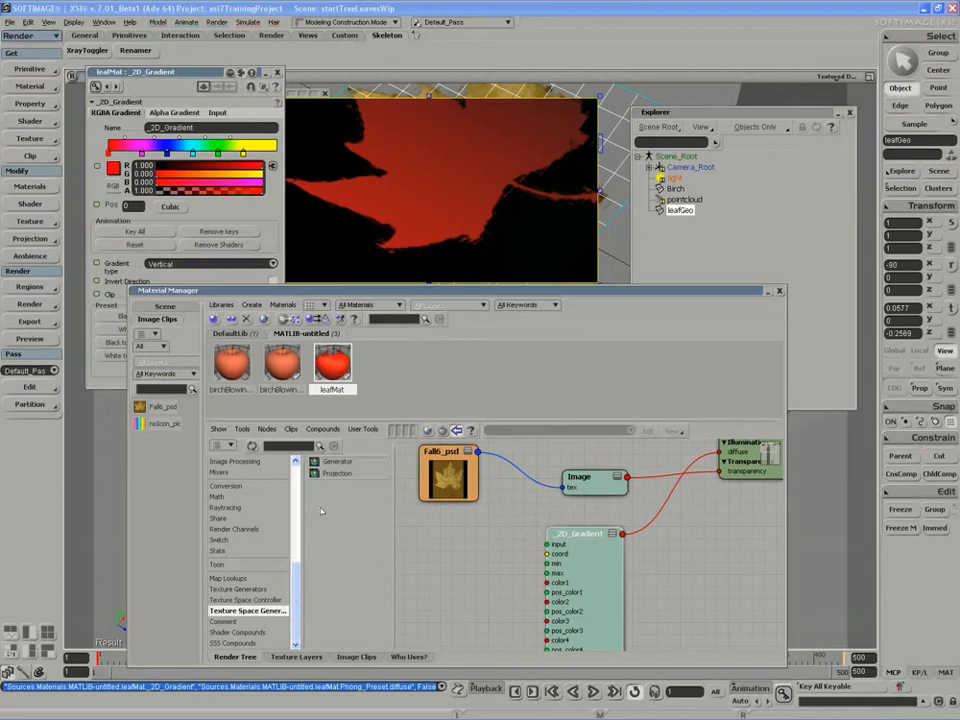
drag(333, 474, 415, 540)
drag(419, 588, 457, 588)
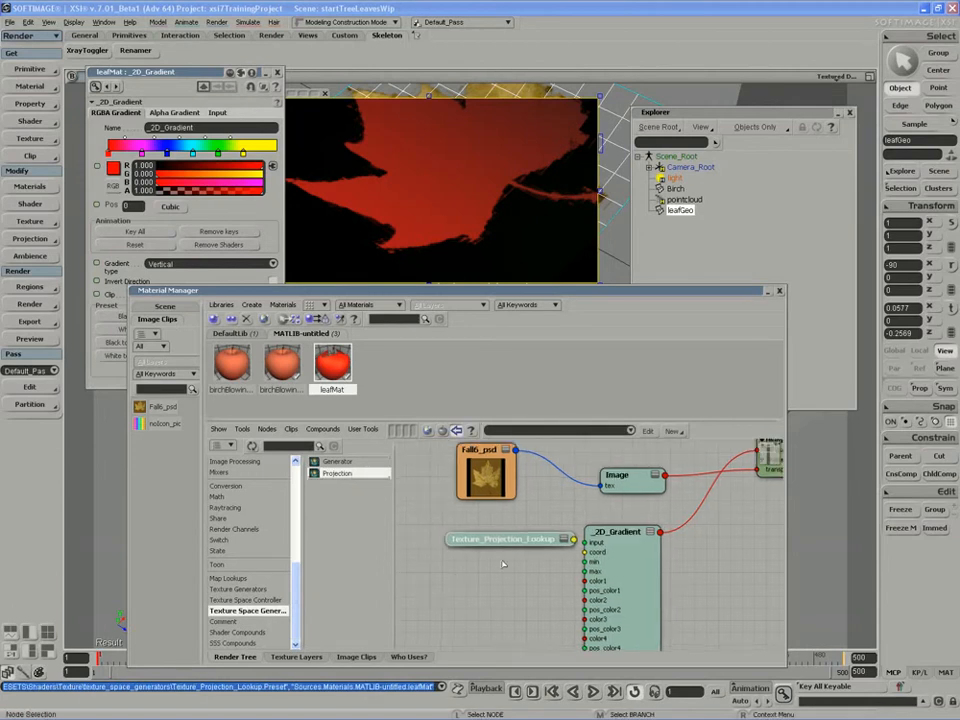
drag(500, 539, 475, 565)
- Set the Texture_Projection_Lookup's projection to Texture_Projection (Explicit UVWs) and connect its output to the 2D gradient's coord port
double_click(475, 565)
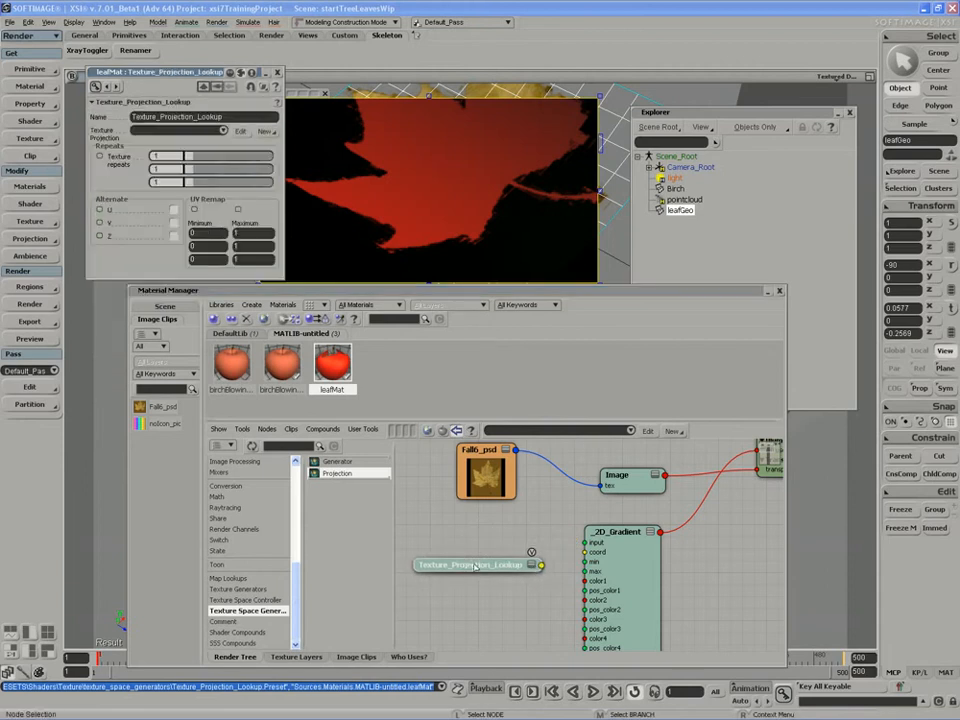
click(221, 132)
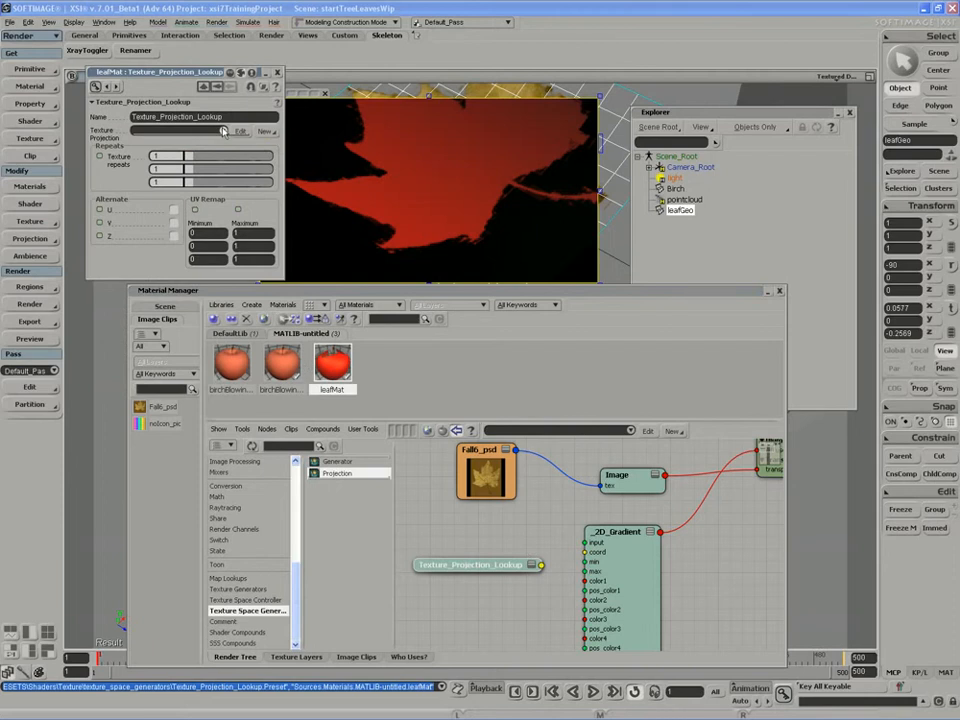
click(207, 140)
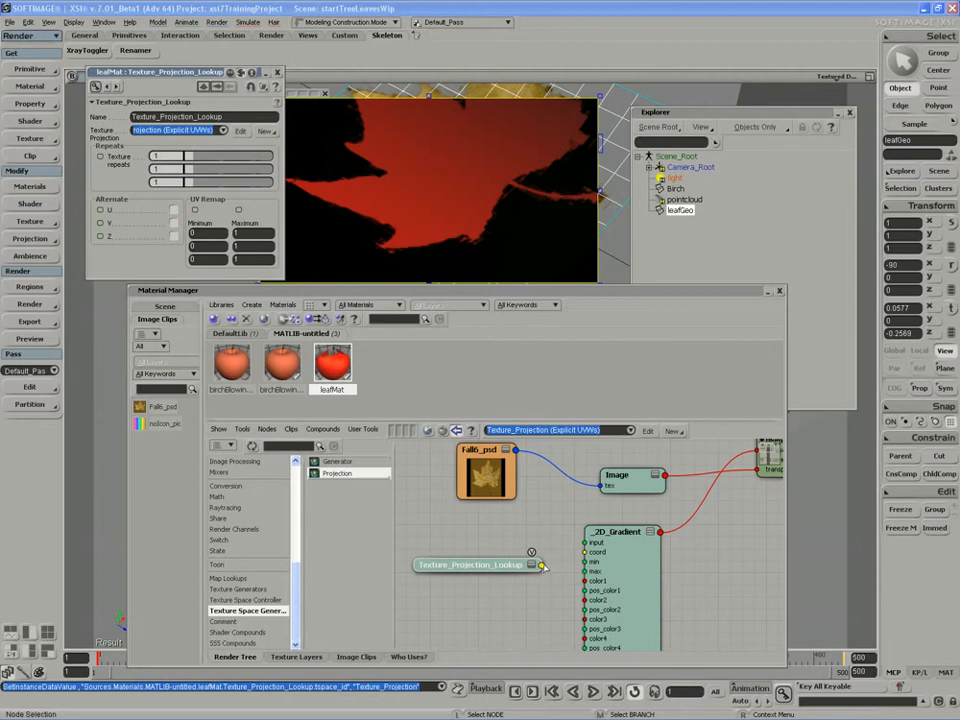
drag(540, 566, 585, 551)
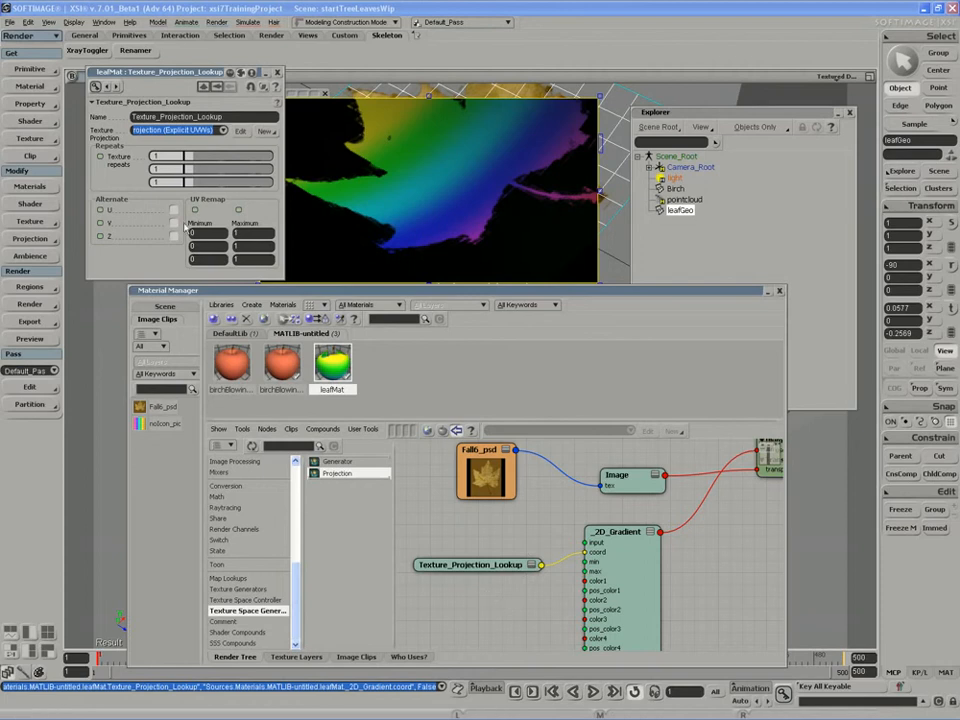
- Try increasing the projection lookup's first texture repeats value and undo the change
drag(185, 157, 215, 159)
key(ctrl+z)
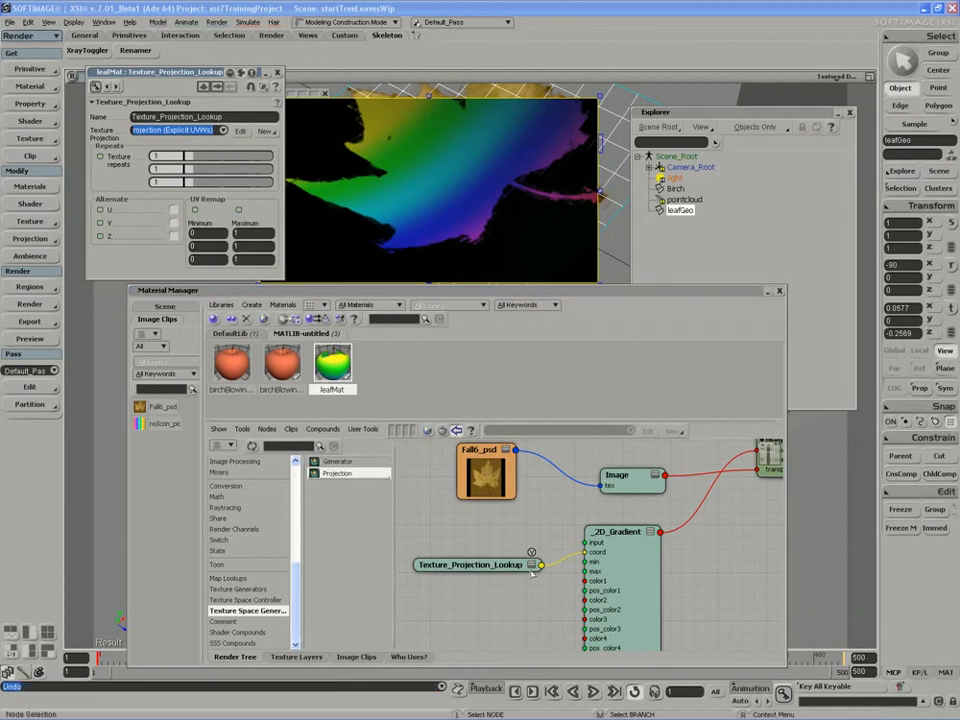
- Rearrange the Texture_Projection_Lookup and 2D gradient nodes so they sit slightly further apart in the render tree
drag(504, 567, 508, 563)
key(z)
drag(627, 590, 622, 568)
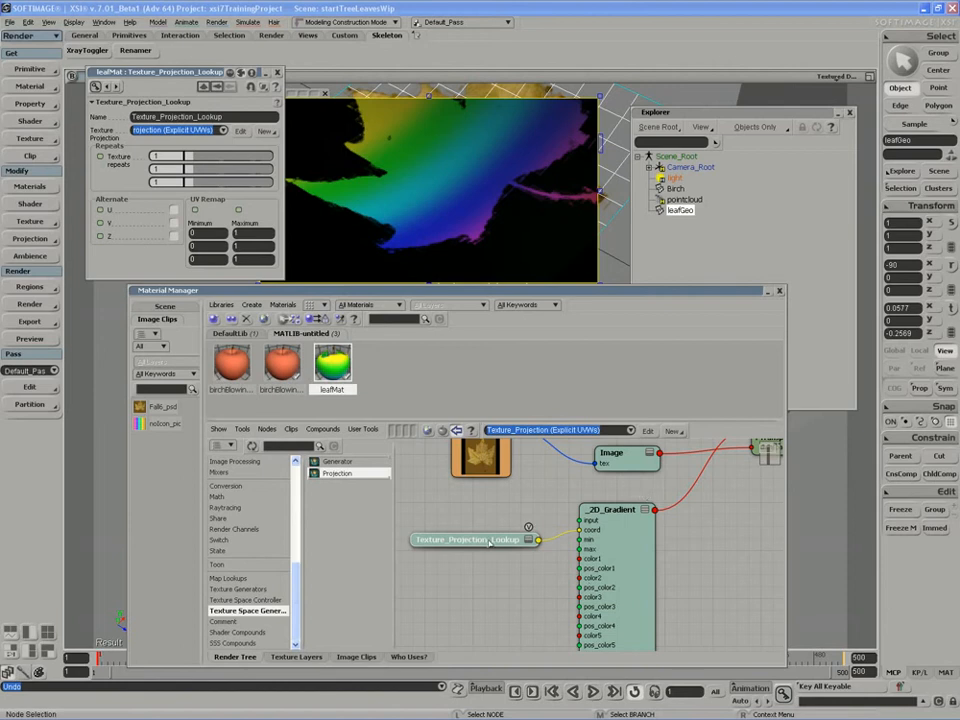
drag(487, 541, 487, 558)
drag(617, 555, 626, 541)
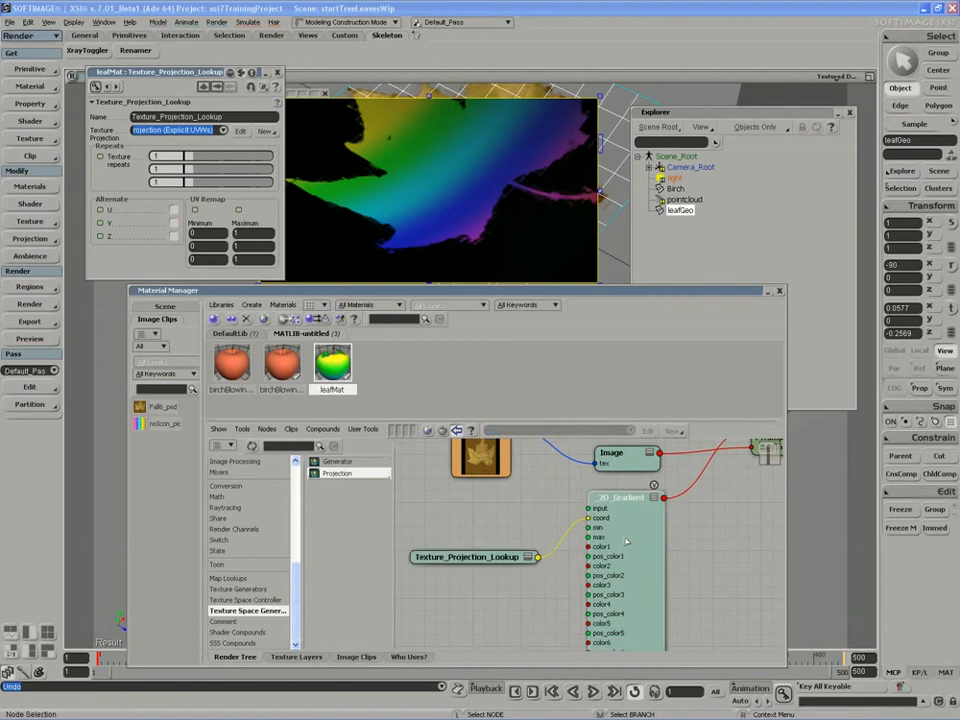
- Set the 2D gradient's gradient type to Radial Wave
double_click(626, 542)
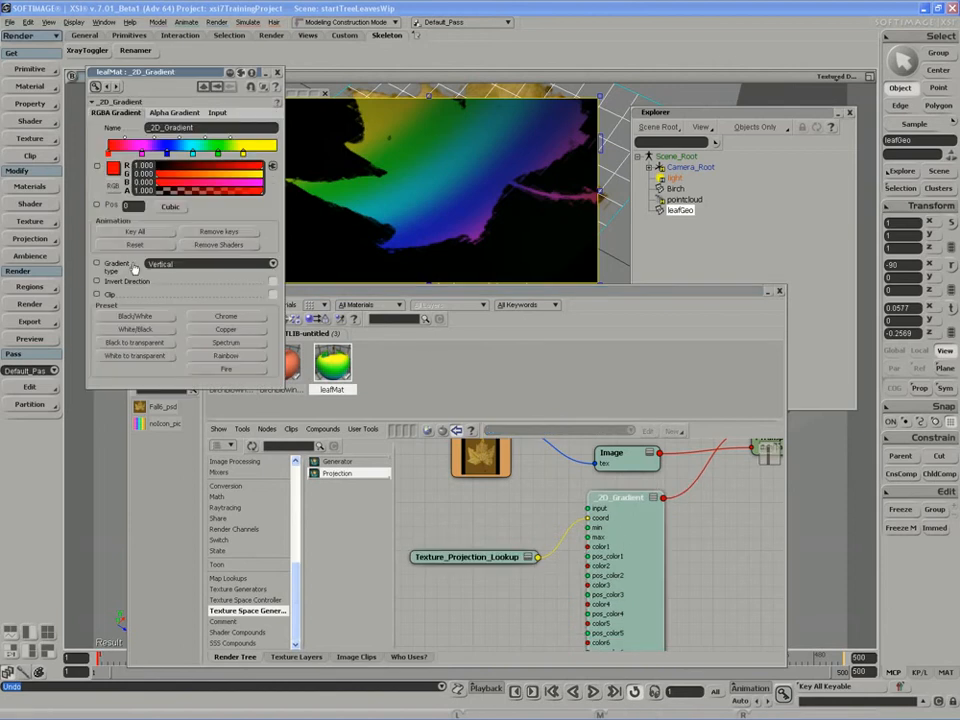
click(175, 265)
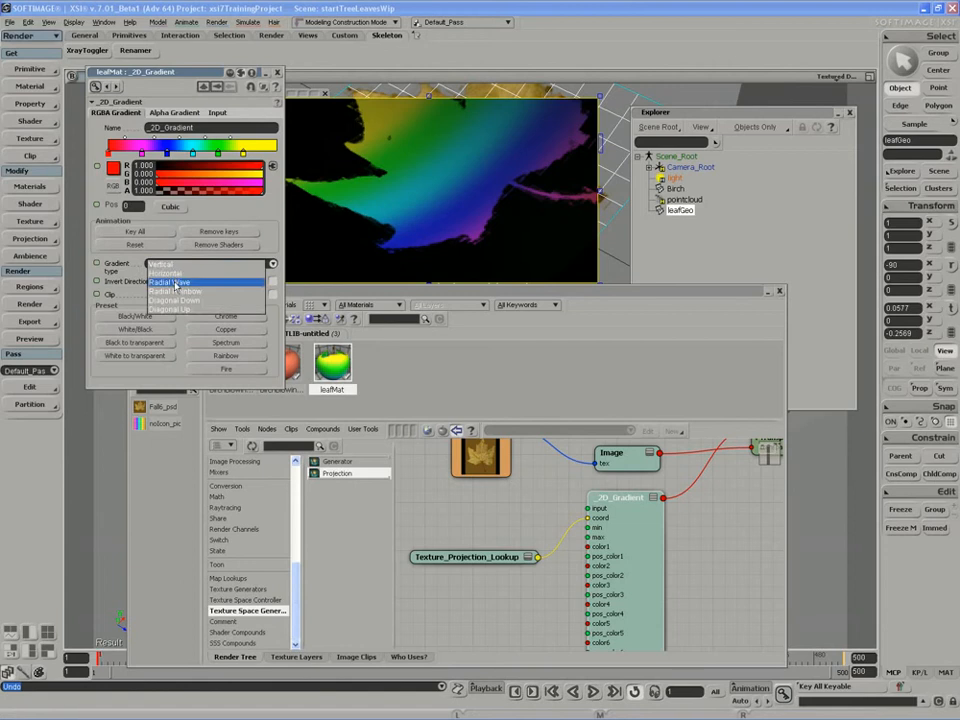
click(175, 287)
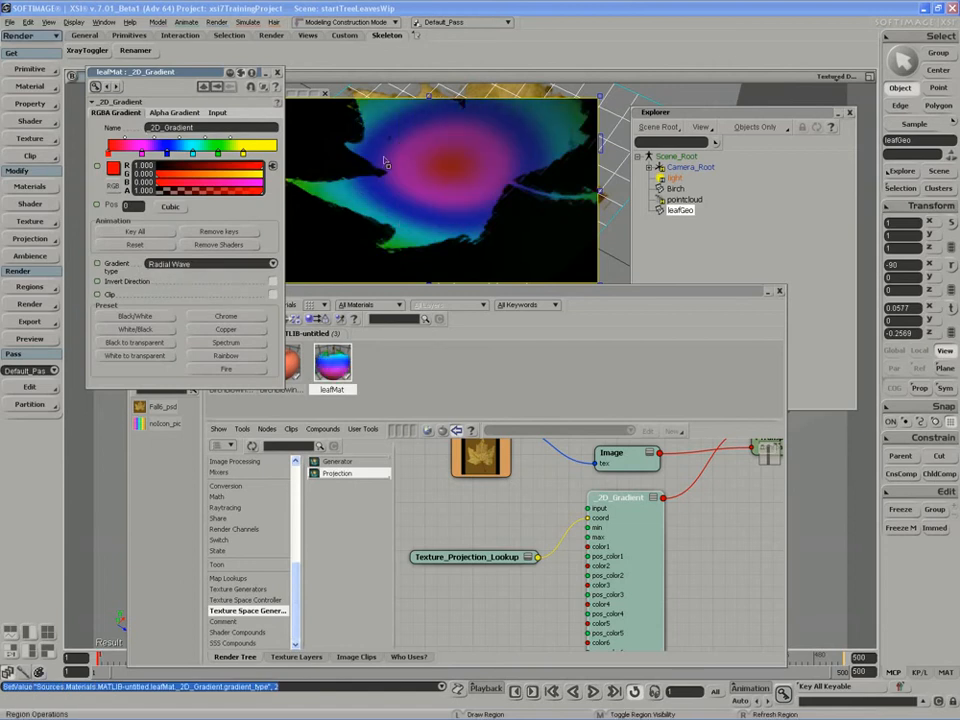
- Move the Material Manager clear of the leaf and draw a new render region around the whole leaf, viewed more from above
key(s)
right_drag(472, 200, 487, 318)
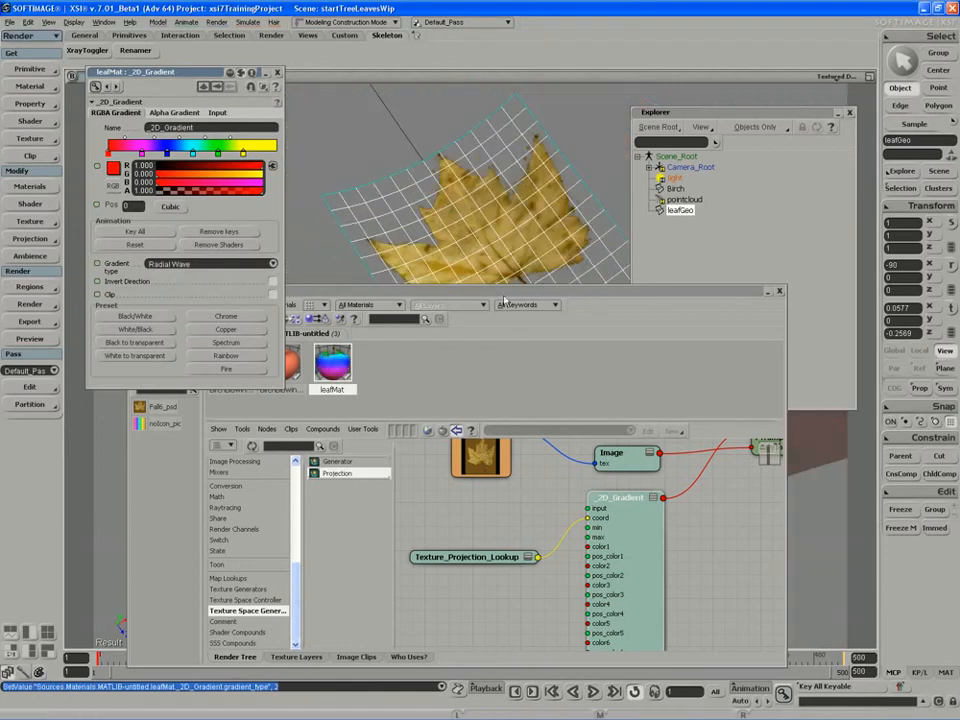
drag(504, 297, 500, 406)
key(s)
right_drag(498, 345, 468, 282)
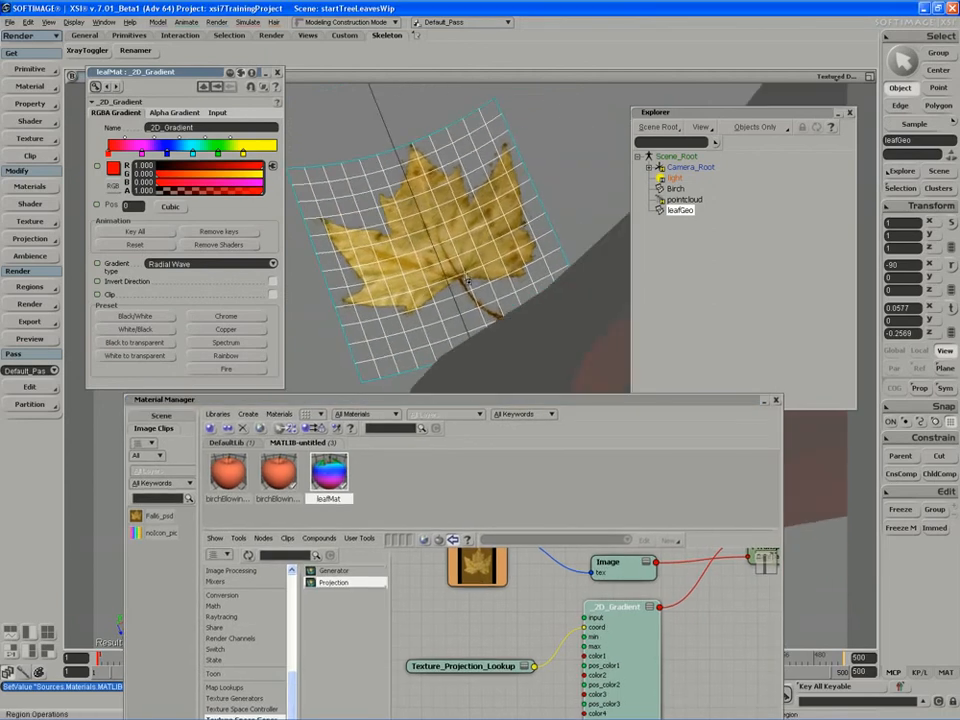
key(q)
drag(562, 104, 319, 376)
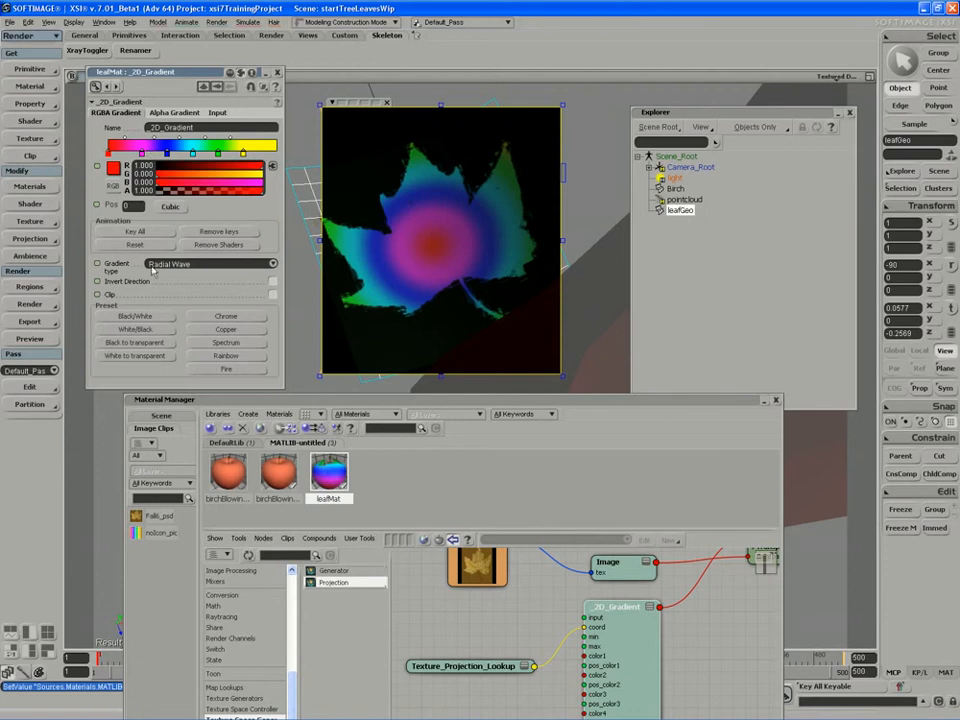
- Apply the Black/White preset to the 2D gradient and recolour its white end marker to R 0.113, G 1, B 0
click(133, 317)
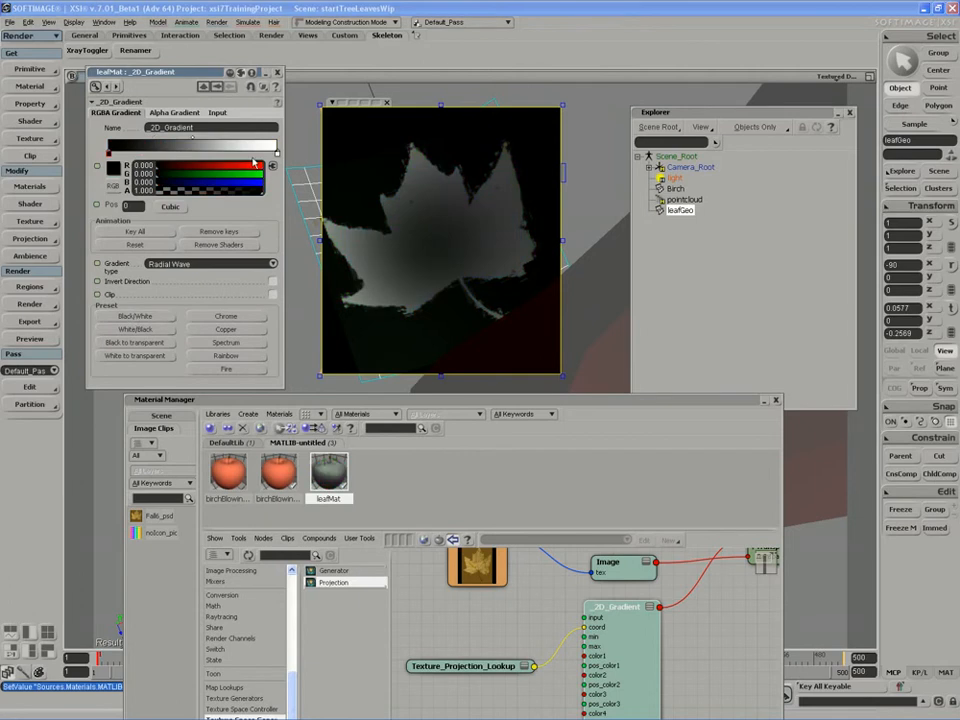
click(275, 153)
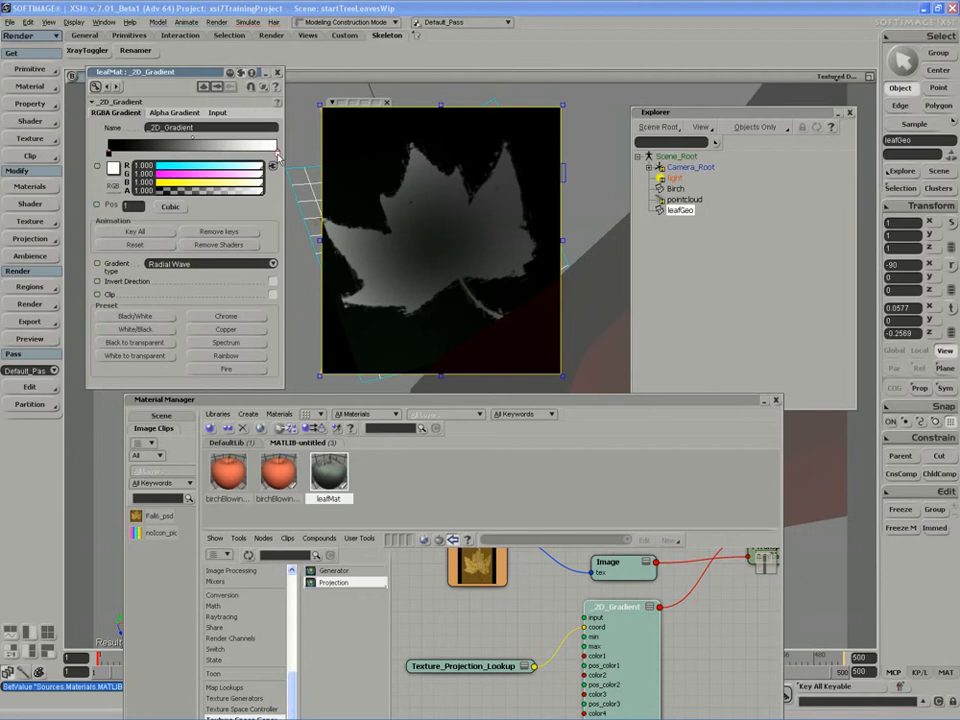
drag(236, 183, 156, 183)
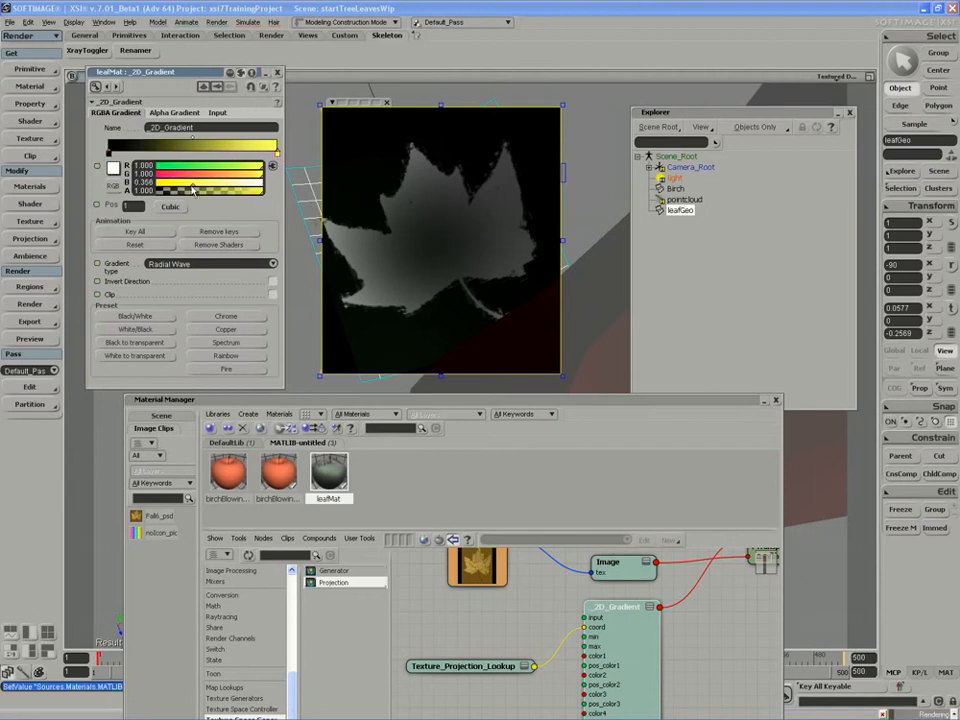
drag(238, 166, 167, 166)
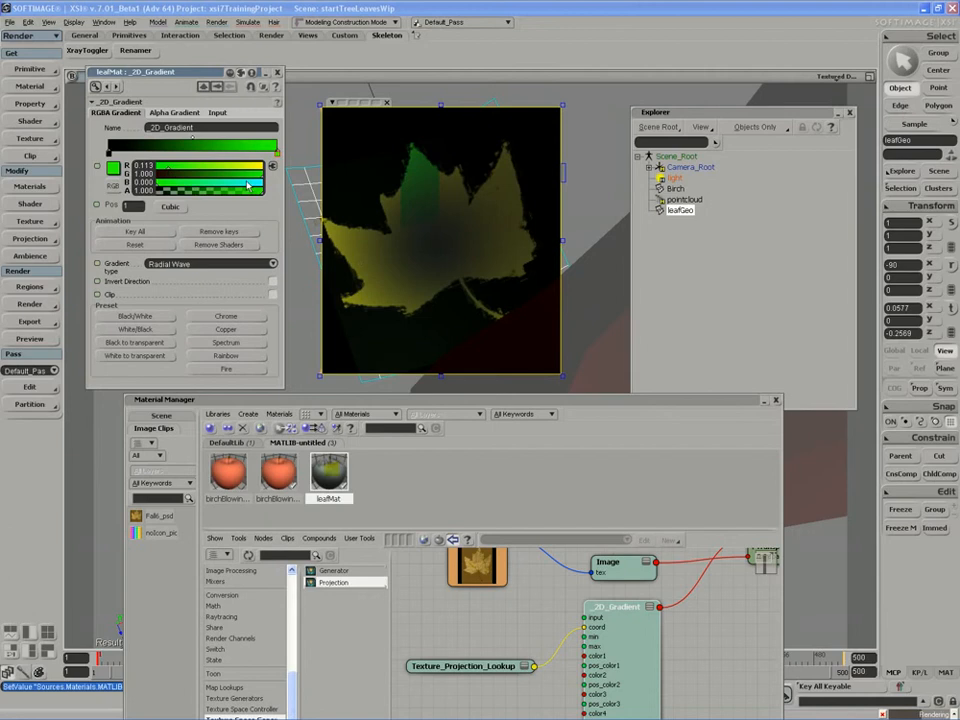
drag(259, 175, 268, 174)
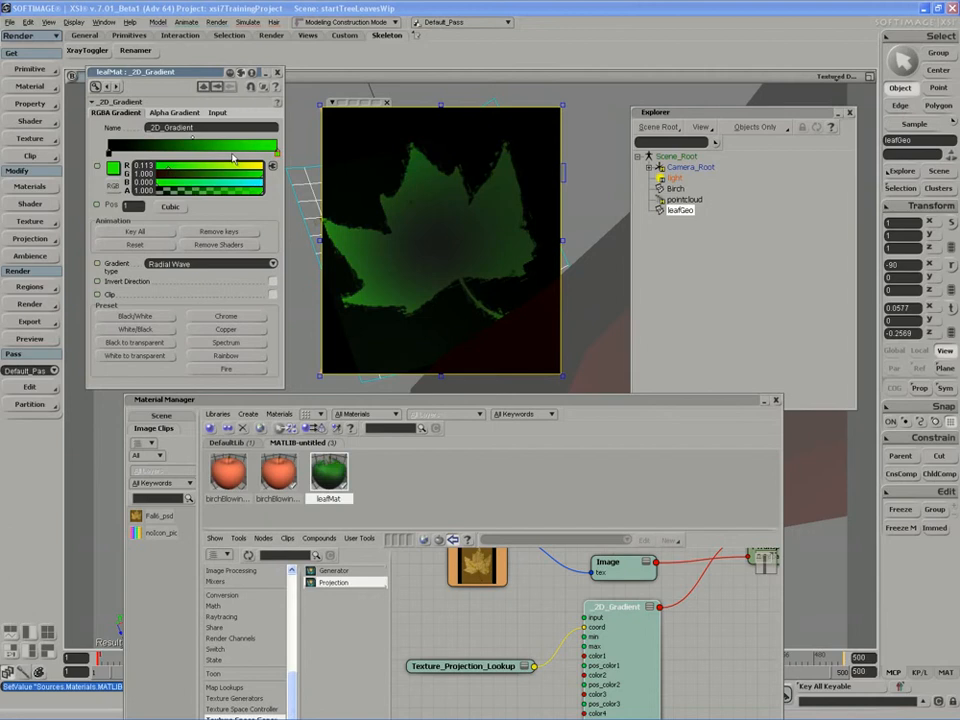
- Add three intermediate markers to the gradient and place them at about 0.18, 0.46 and 0.73
click(228, 153)
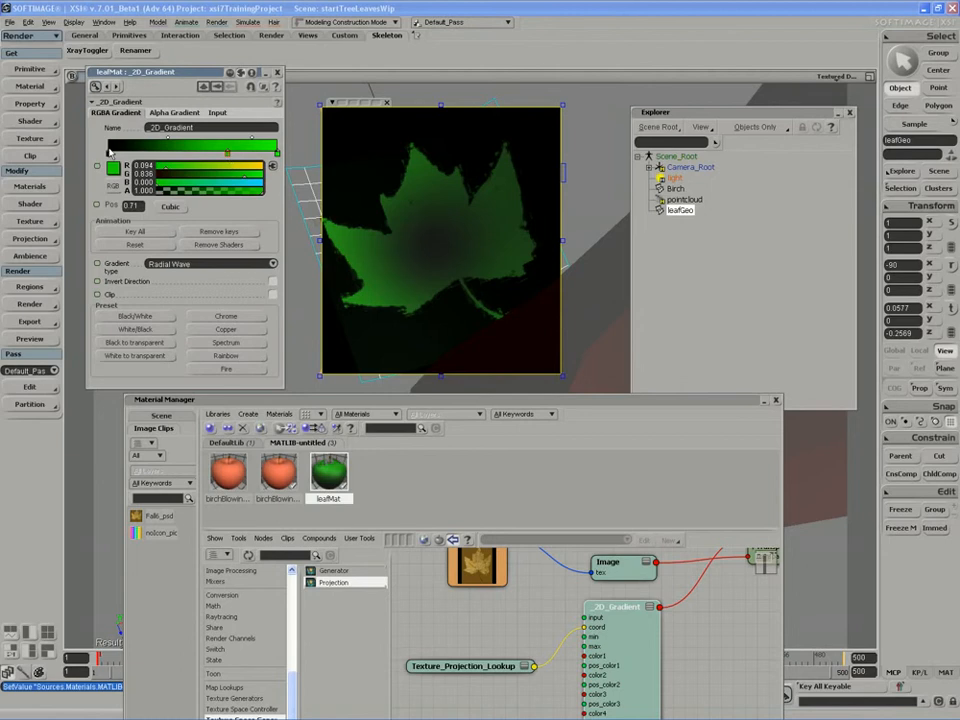
click(172, 153)
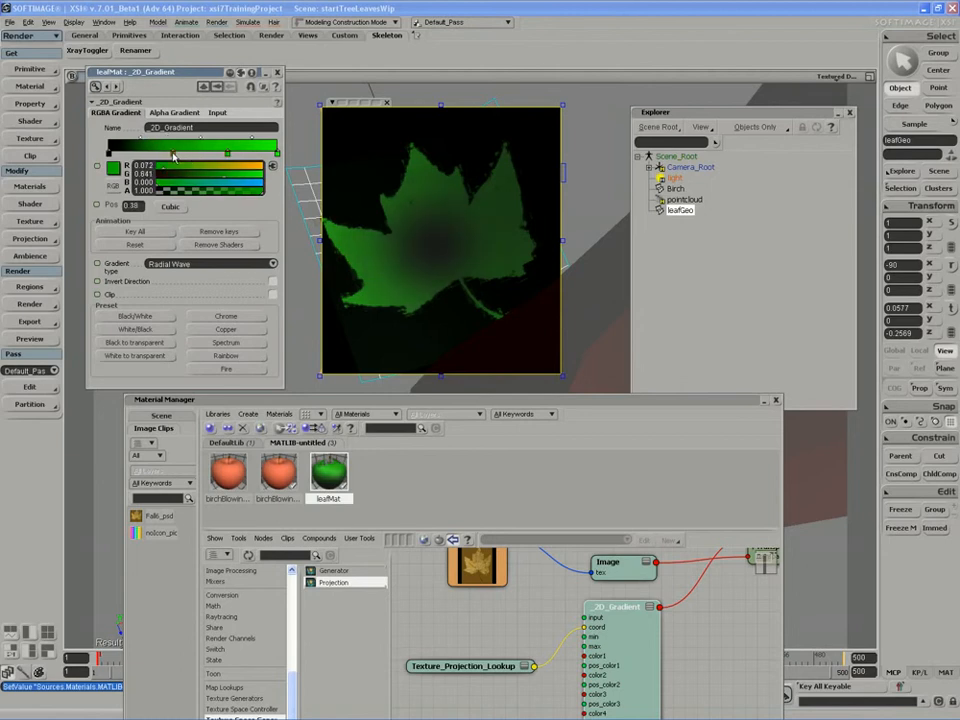
drag(176, 156, 139, 157)
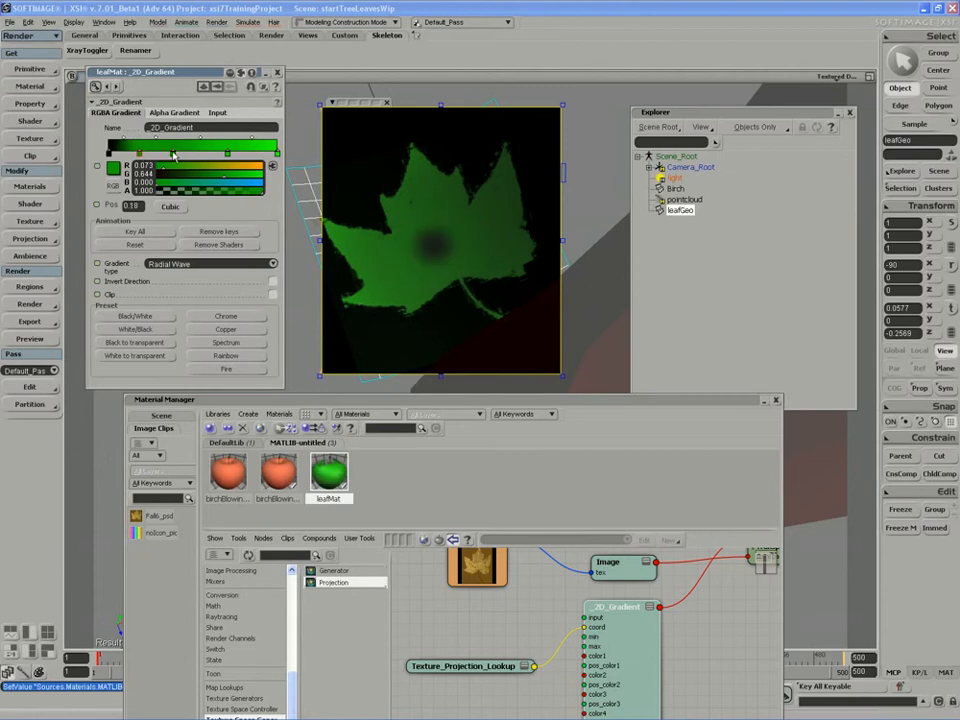
click(228, 155)
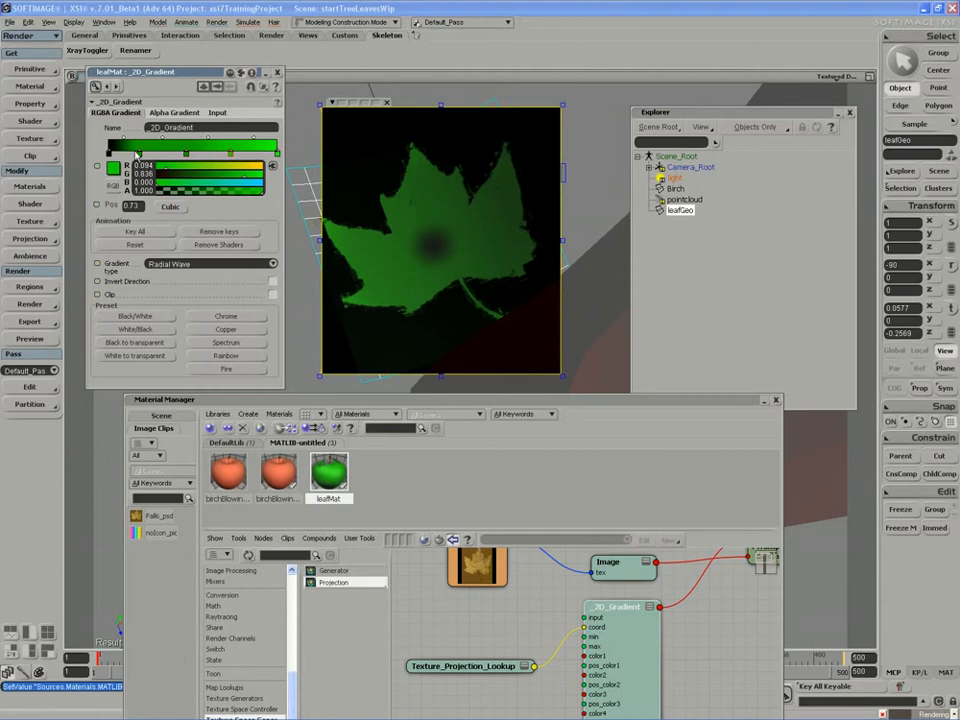
- Delete the gradient markers at 0.18 and 0.46, and move the remaining intermediate marker to 0.47
right_click(138, 154)
click(147, 159)
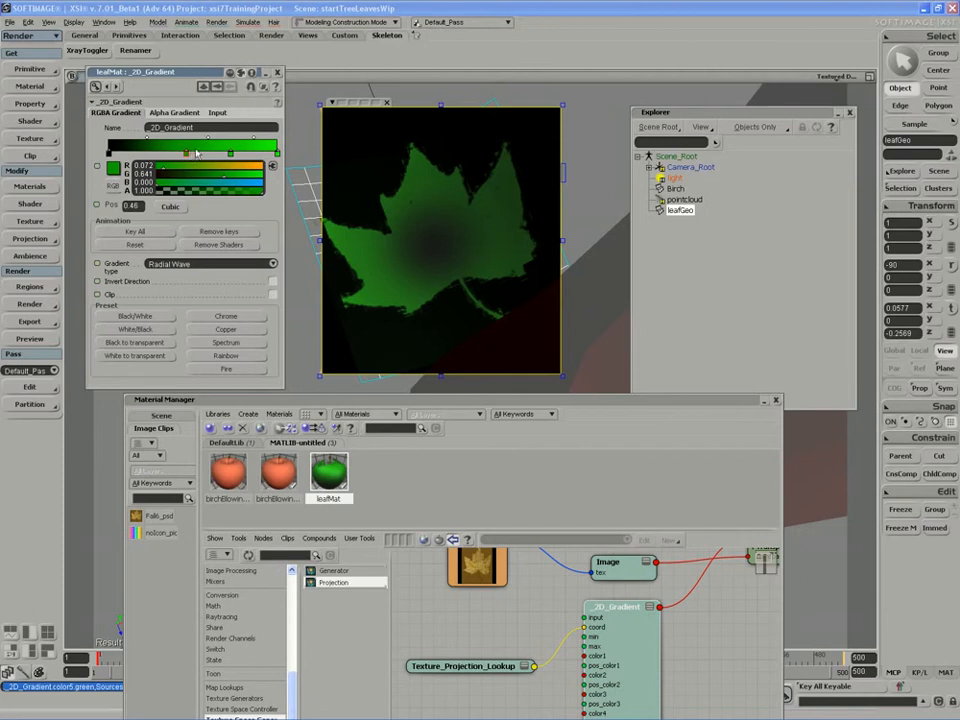
right_click(187, 155)
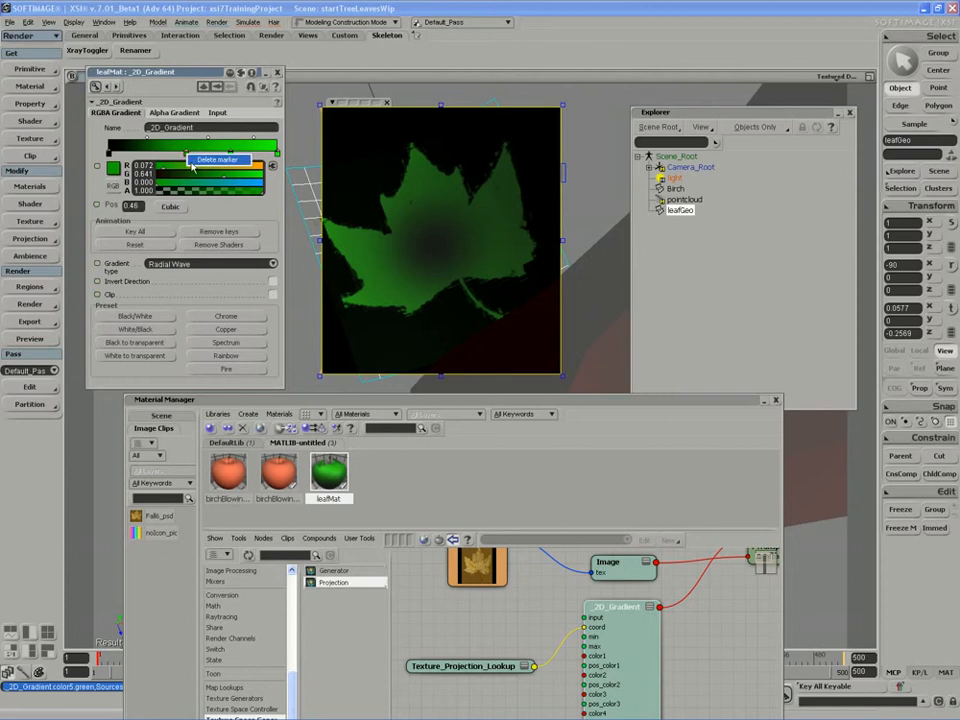
click(217, 159)
click(231, 153)
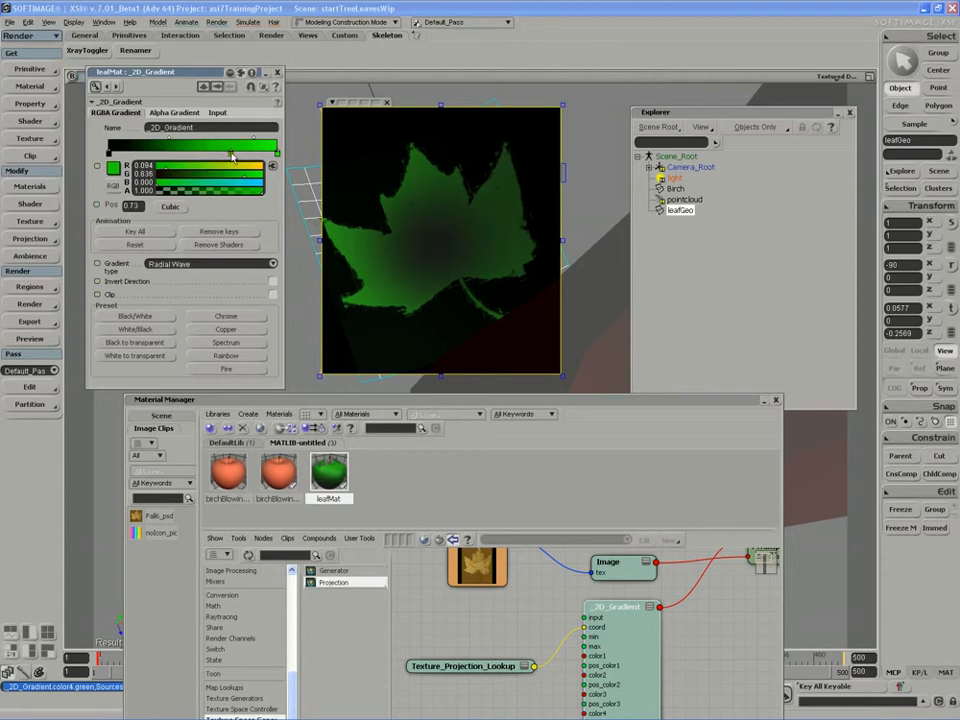
drag(231, 155, 192, 155)
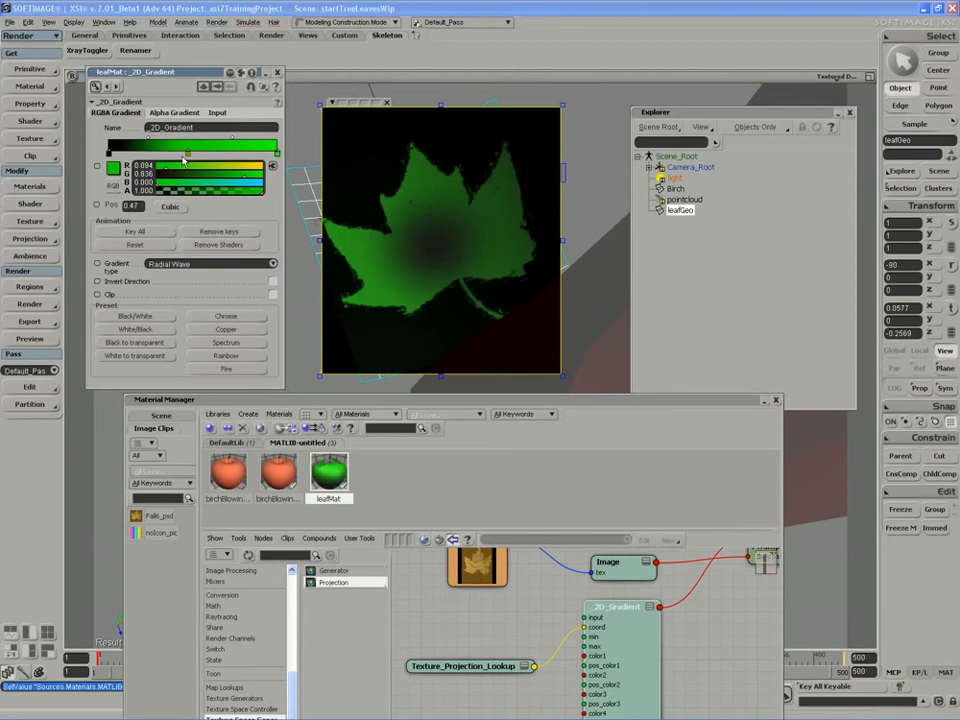
- Recolour the 2D gradient's start marker to R 0, G 0.582, B 0 and lower the middle marker's green to about 0.64
click(109, 153)
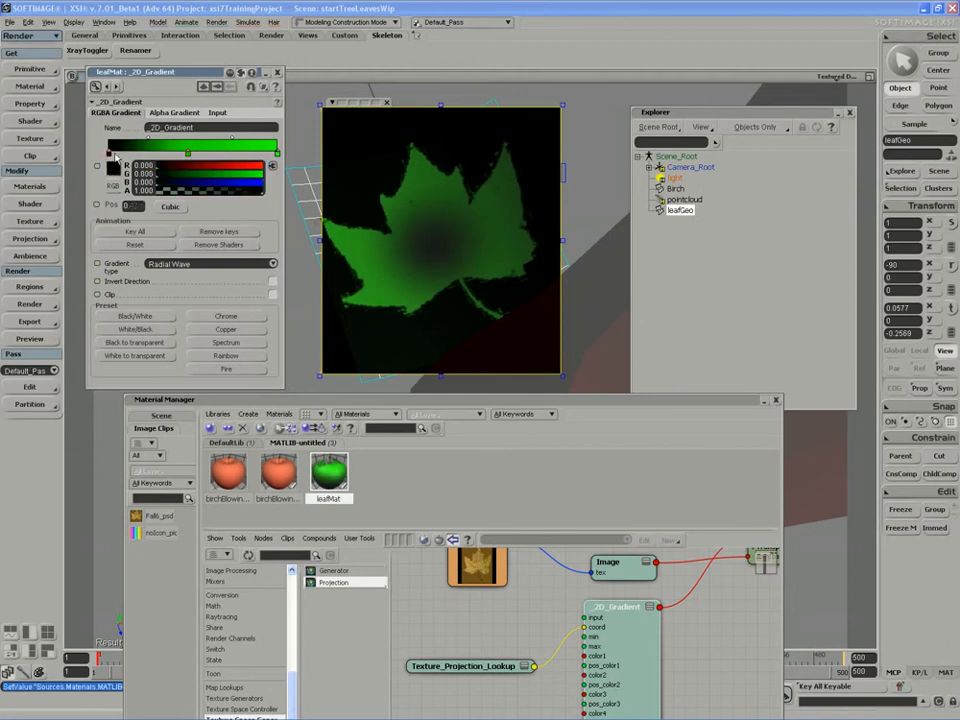
click(196, 178)
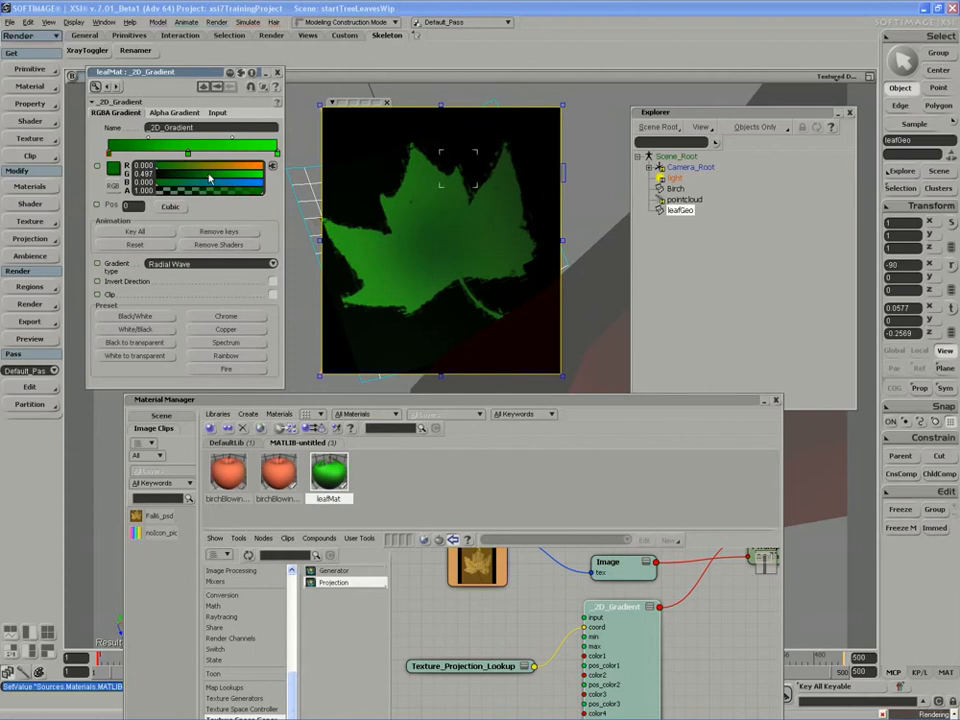
click(188, 153)
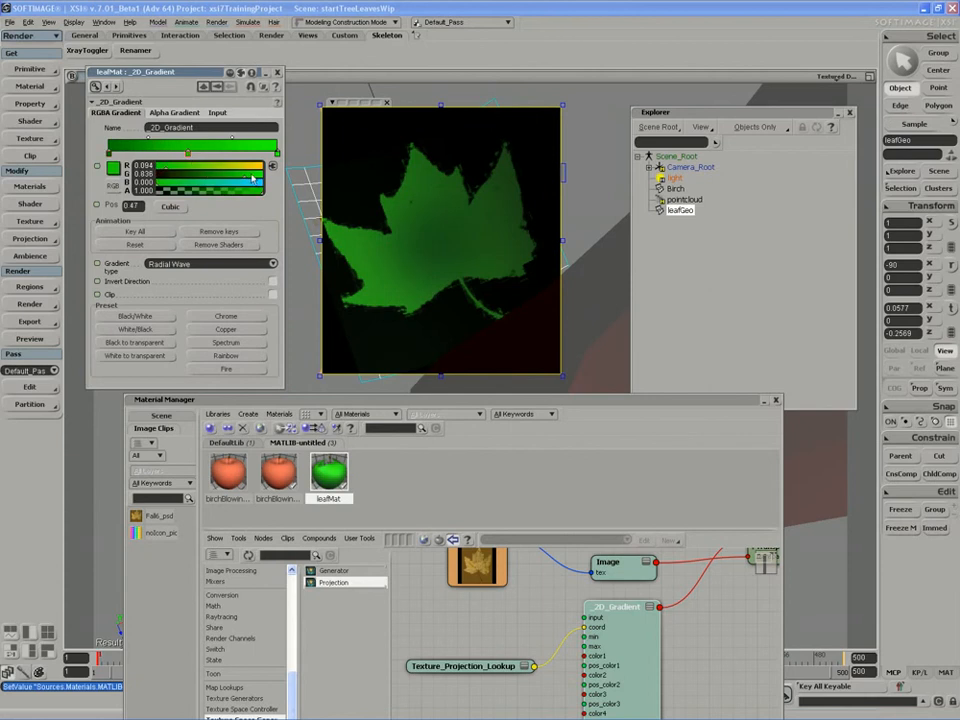
drag(253, 178, 225, 178)
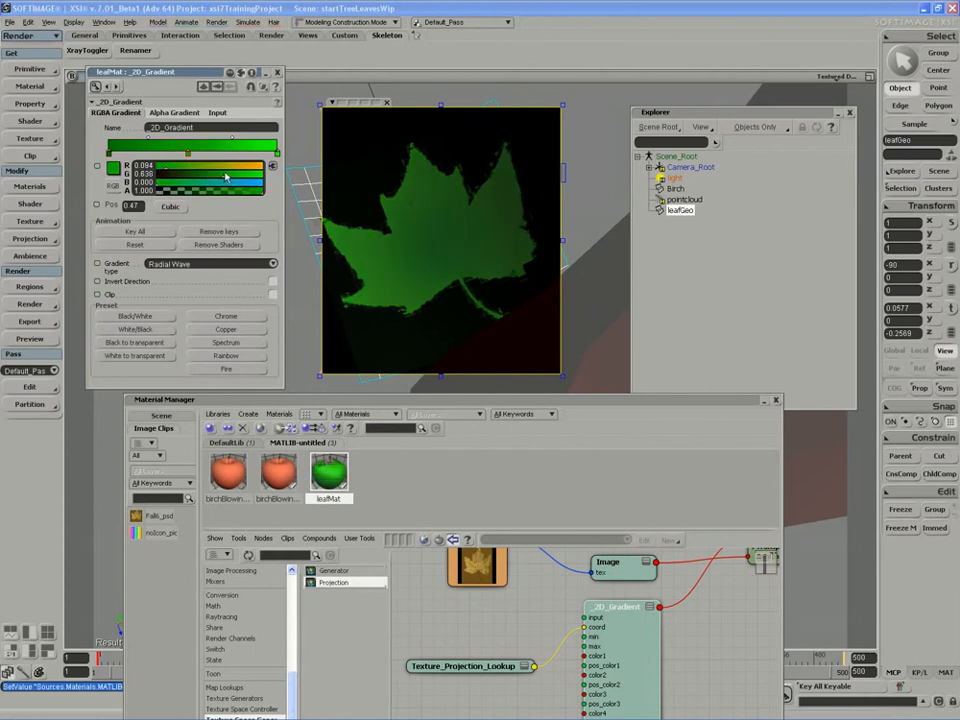
click(109, 153)
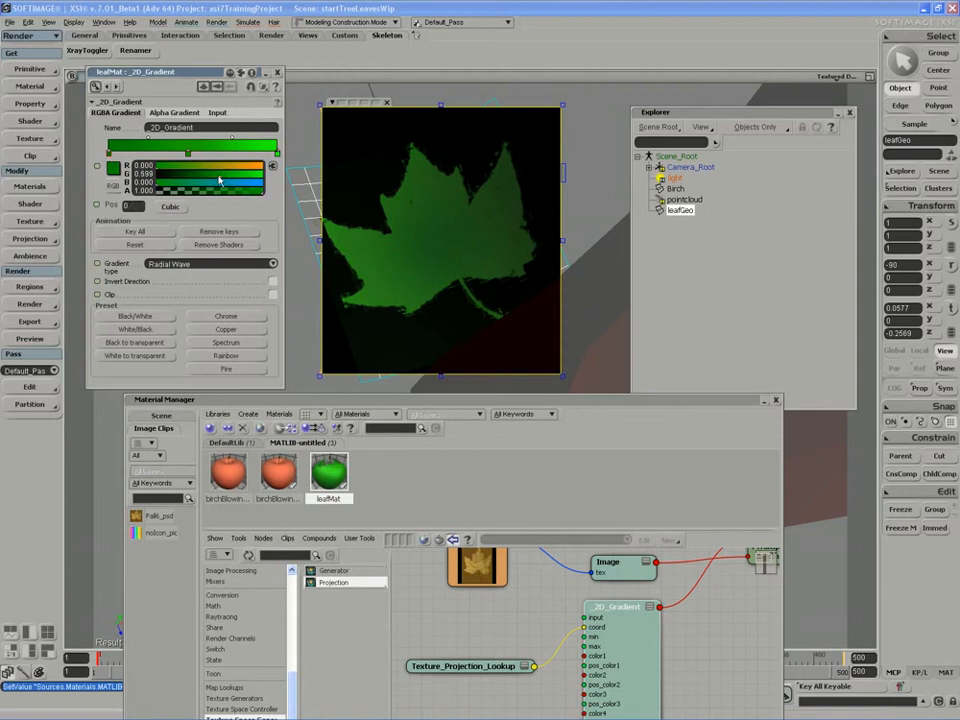
drag(224, 179, 207, 181)
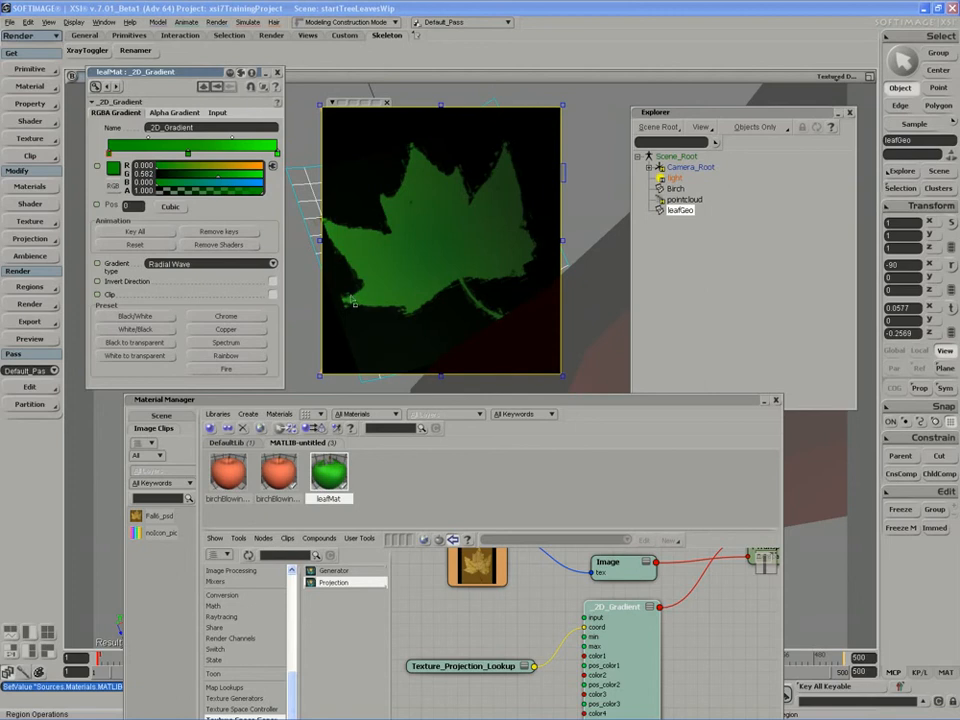
- Move the Material Manager up over the lower part of the leaf and shift the Fall6_psd node away from the Image node
drag(445, 406, 438, 303)
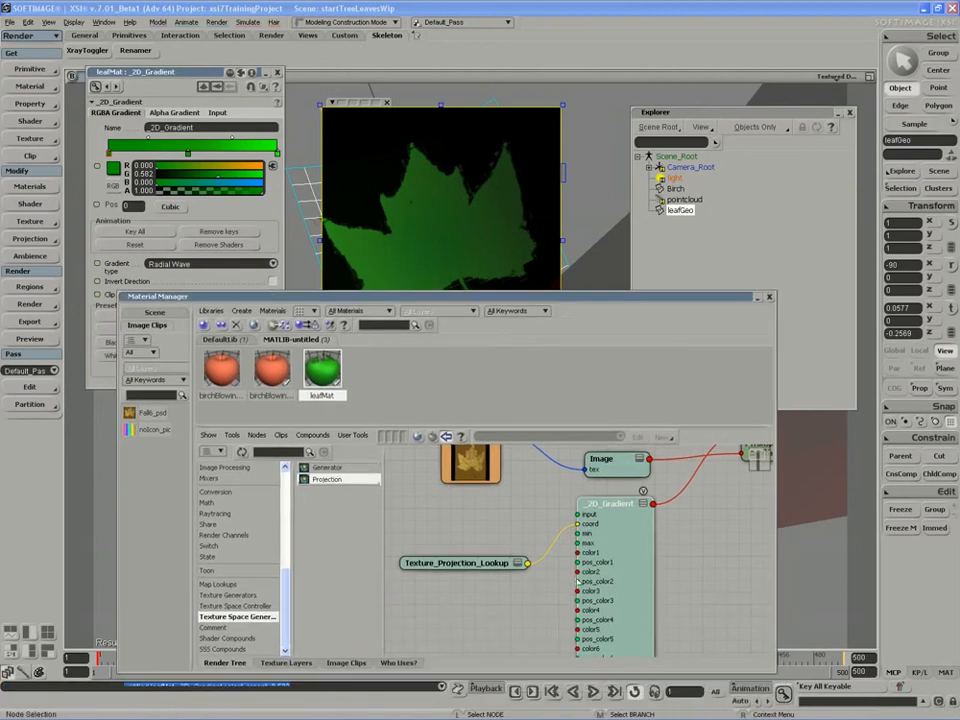
drag(528, 485, 534, 517)
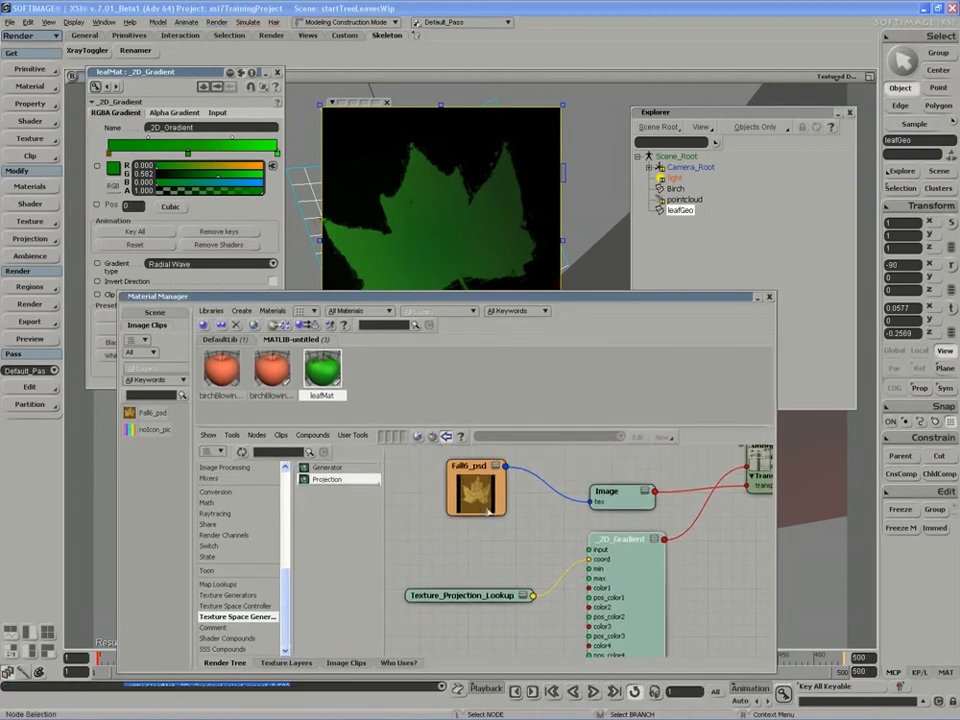
drag(455, 492, 433, 498)
click(631, 567)
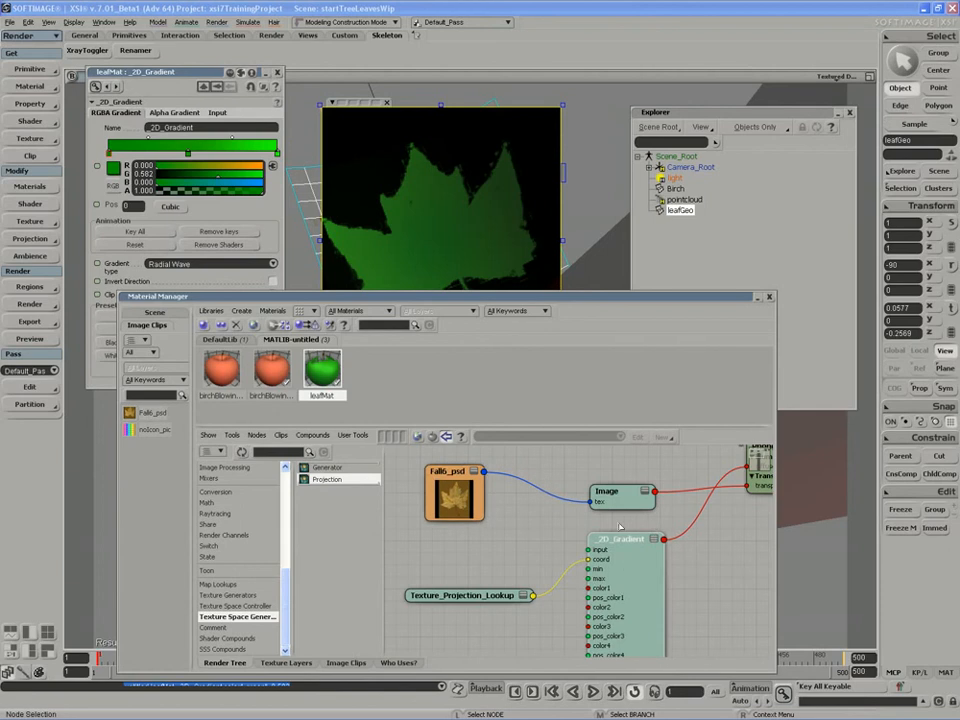
middle_drag(623, 503, 617, 504)
drag(617, 504, 551, 528)
- Add a Mix 2 Colors node, feed its base_color from the Image node and connect its output to the Phong diffuse input
click(203, 478)
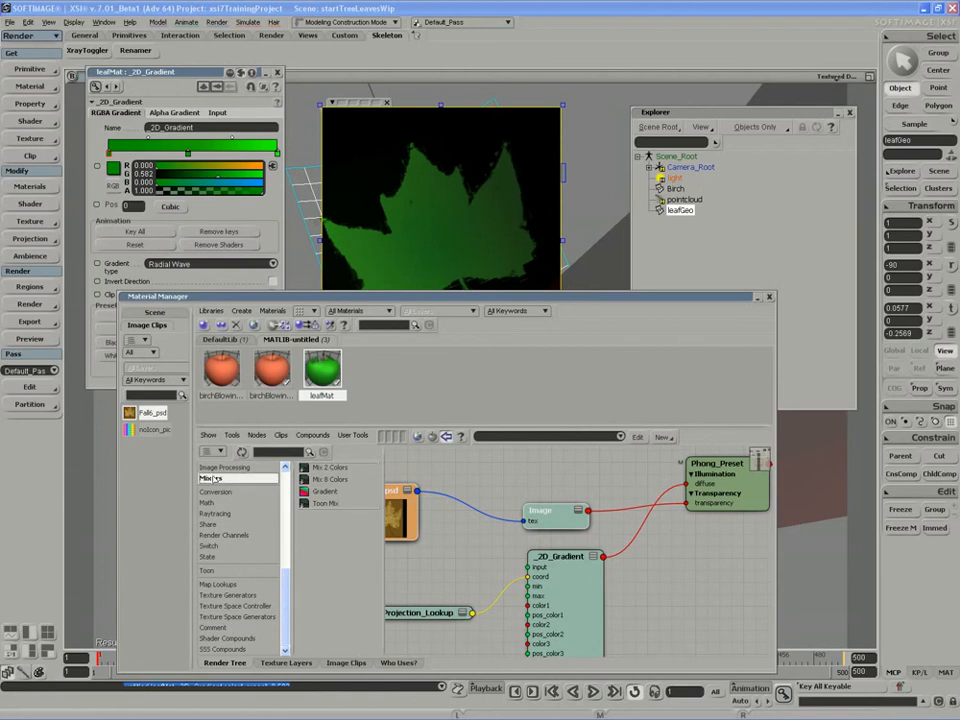
click(333, 468)
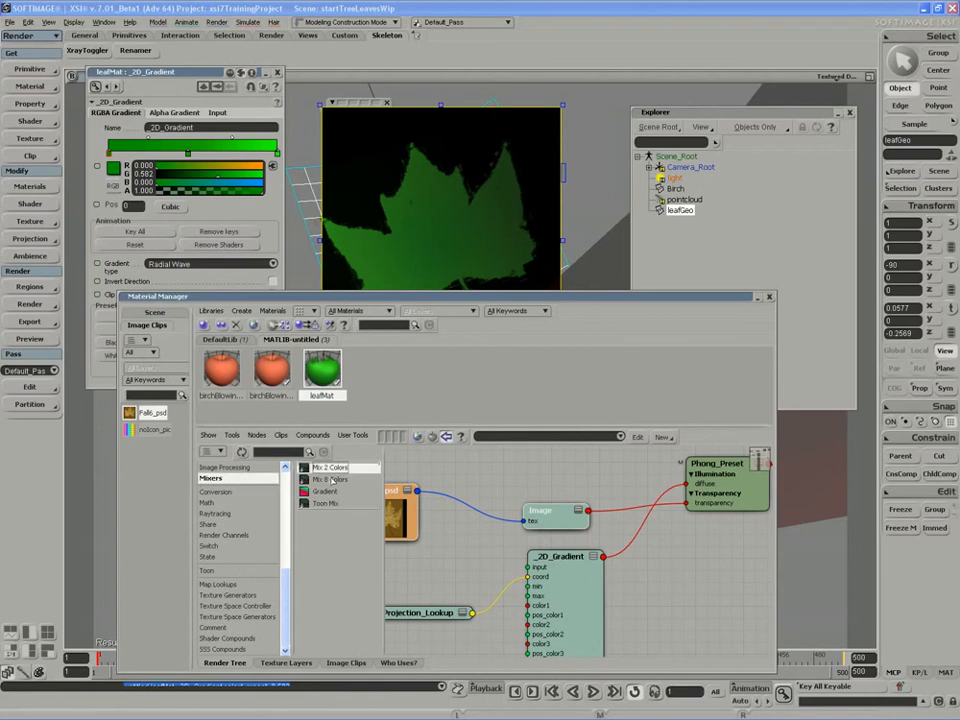
drag(330, 468, 589, 514)
key(z)
drag(448, 506, 446, 509)
drag(620, 522, 622, 478)
click(705, 474)
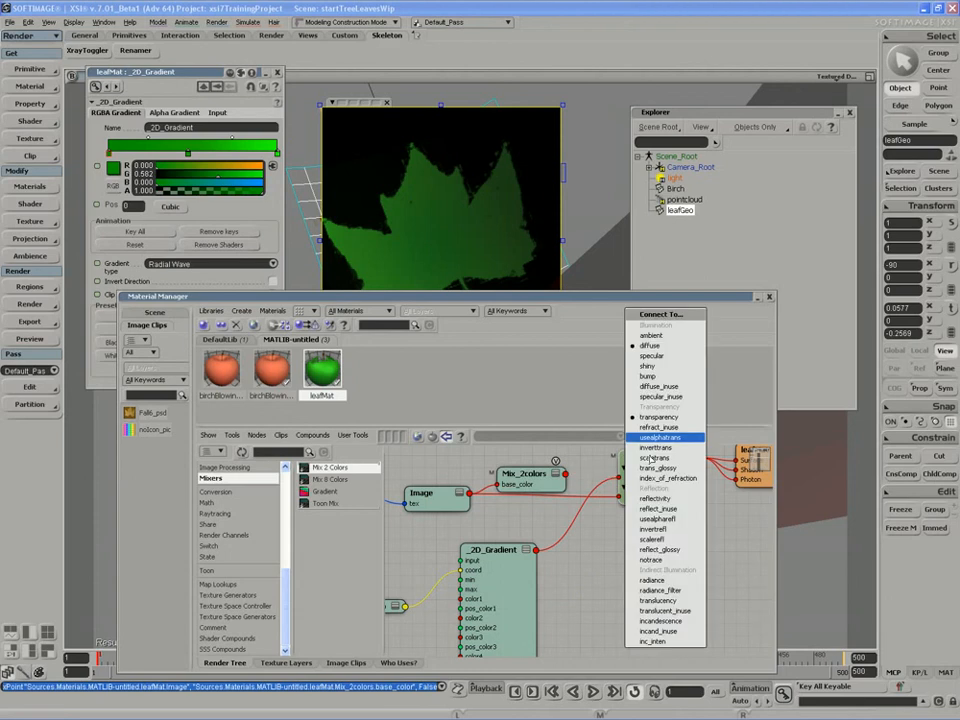
click(655, 346)
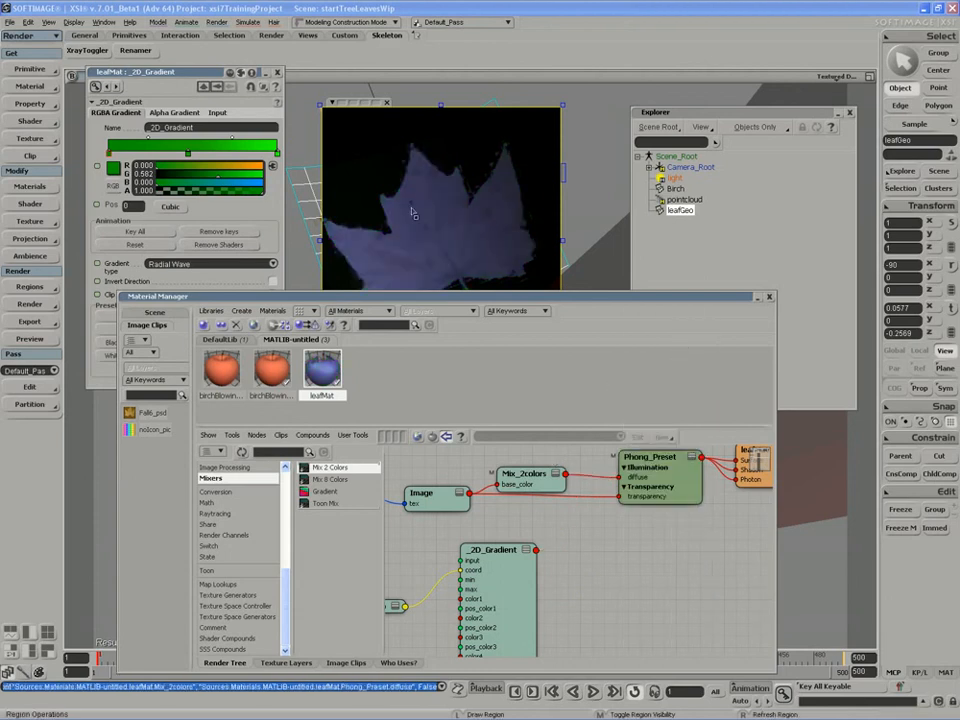
- Open the Mix_2colors properties, expand the node and connect the 2D gradient's output to its color1 input
click(667, 486)
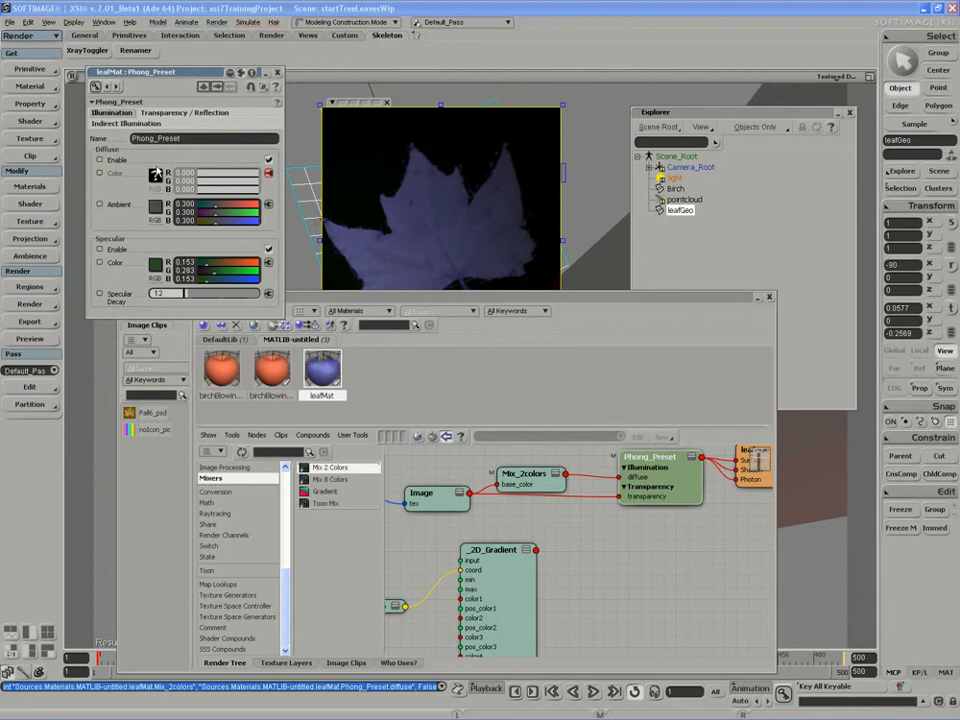
click(523, 474)
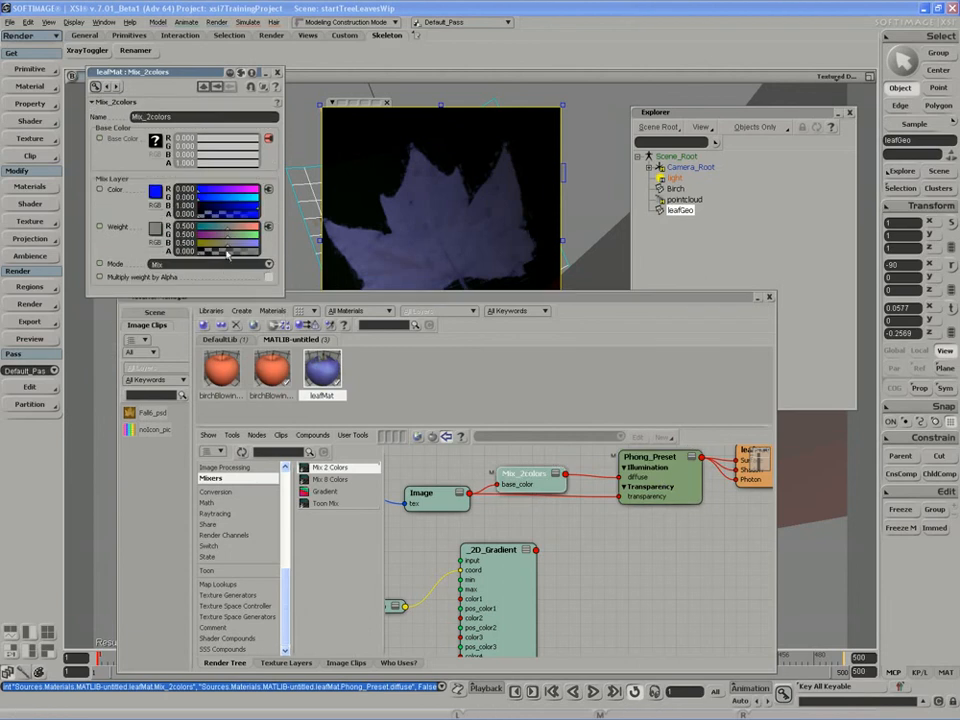
drag(508, 520, 586, 522)
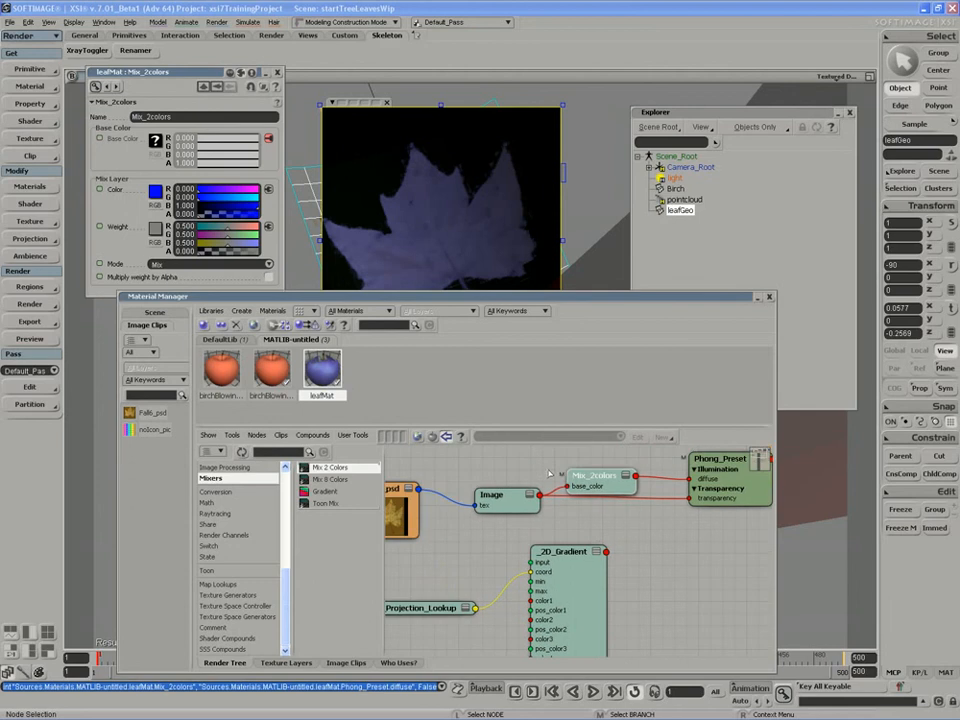
click(625, 478)
drag(625, 480, 638, 476)
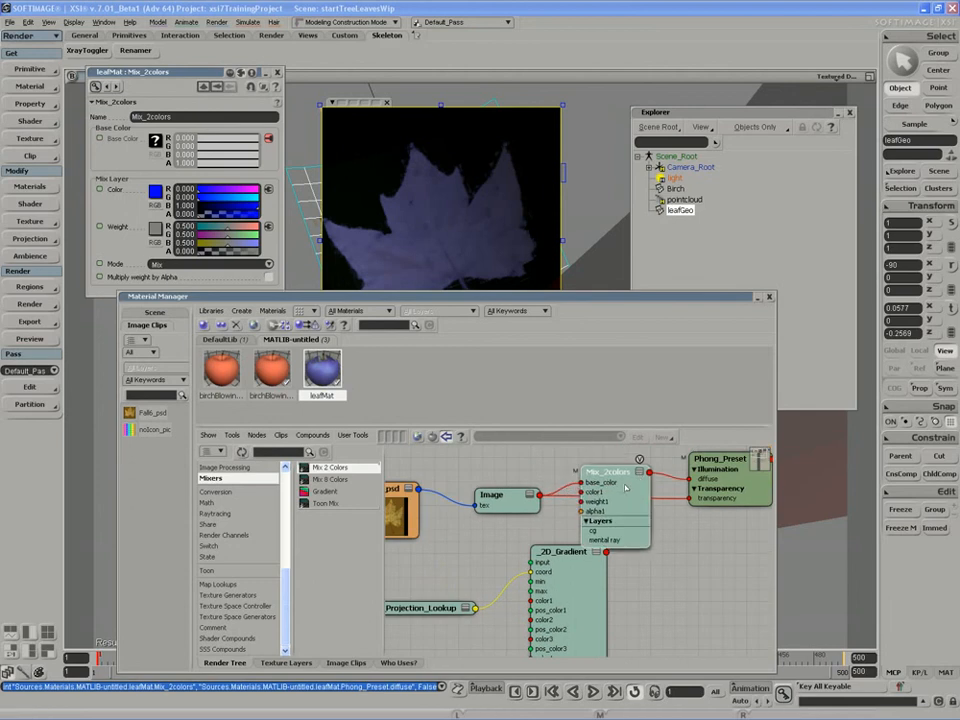
drag(563, 577, 520, 571)
drag(441, 603, 398, 599)
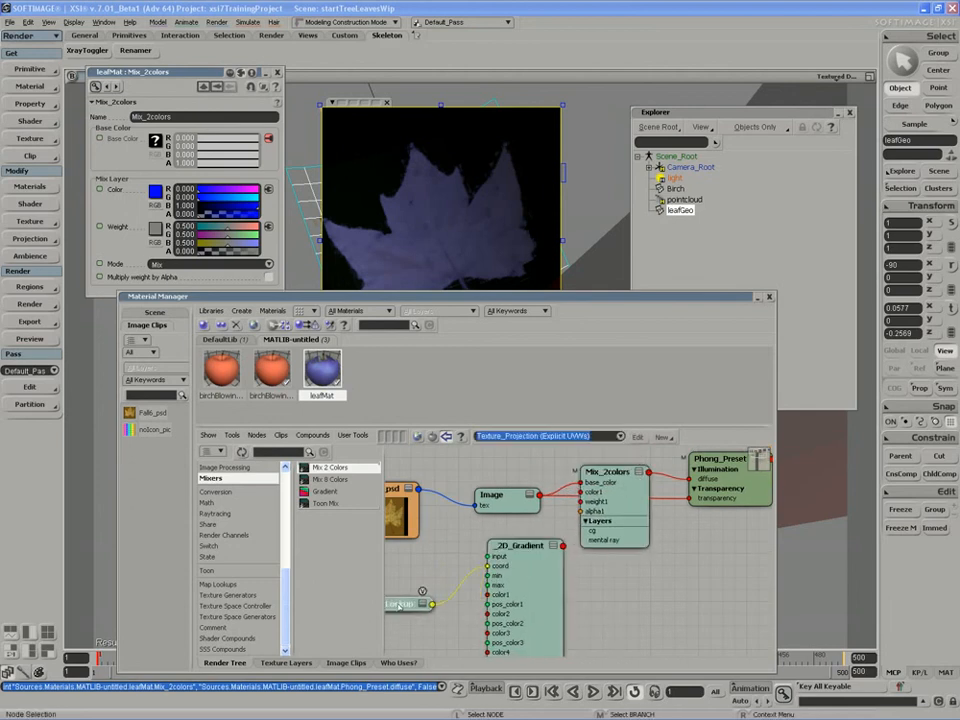
drag(553, 540, 623, 526)
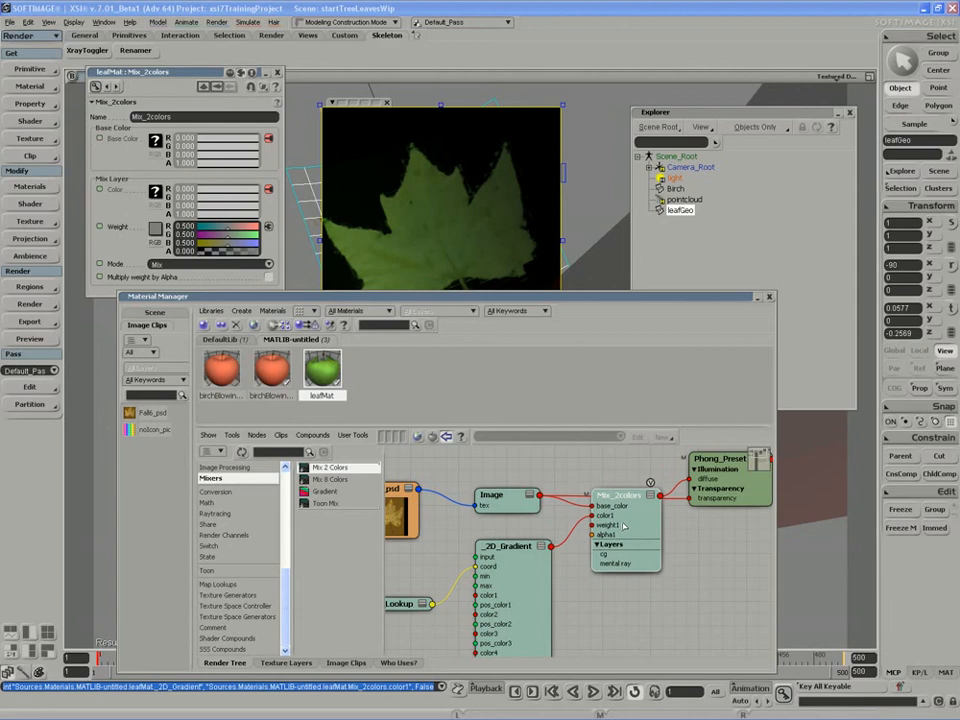
- Try the Mix_2colors RGB weight at 1, 0 and 0.554, and leave it at 0.465
ctrl+drag(227, 242, 274, 250)
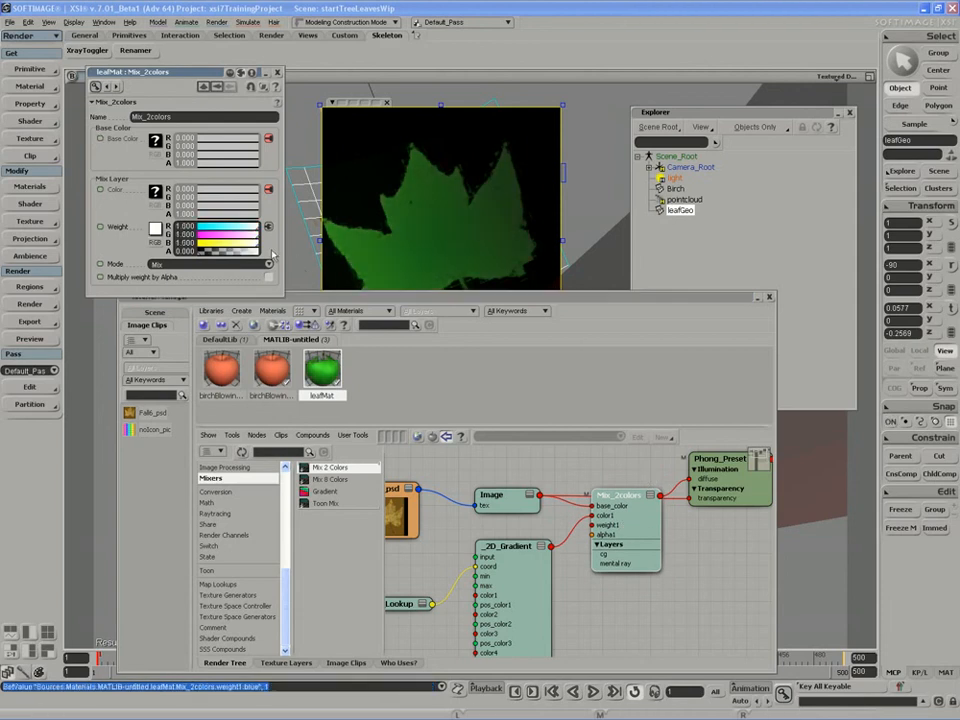
drag(521, 620, 527, 620)
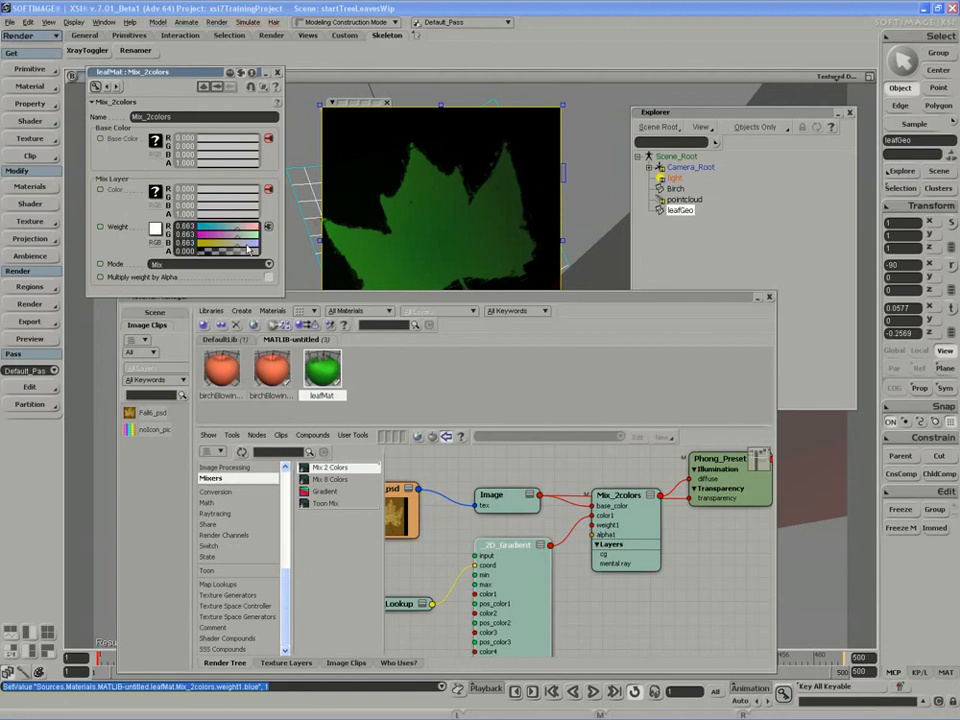
ctrl+drag(235, 240, 180, 248)
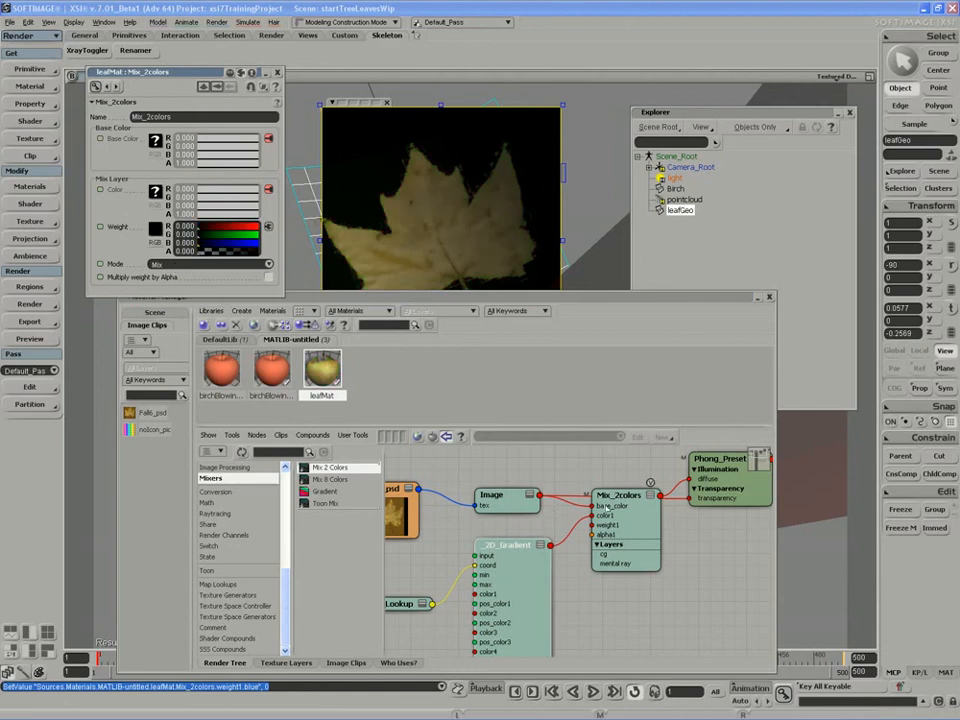
ctrl+drag(207, 252, 231, 247)
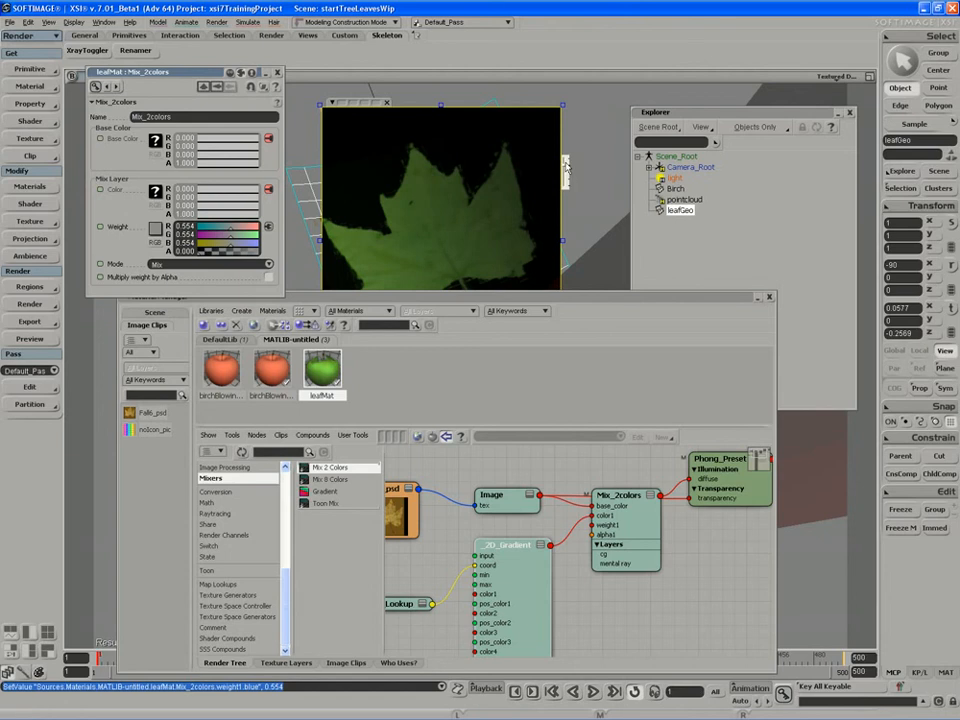
ctrl+drag(231, 244, 226, 245)
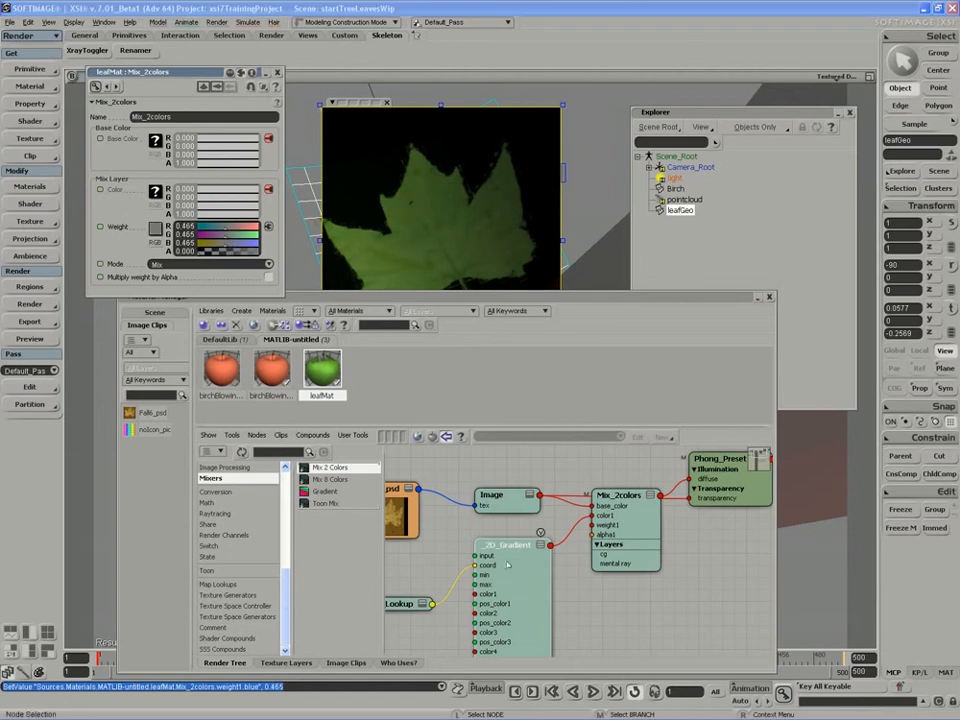
- Set the Mix_2colors mode to Screen and its weight to R 0.436, G 0.842, B 0.376
click(181, 264)
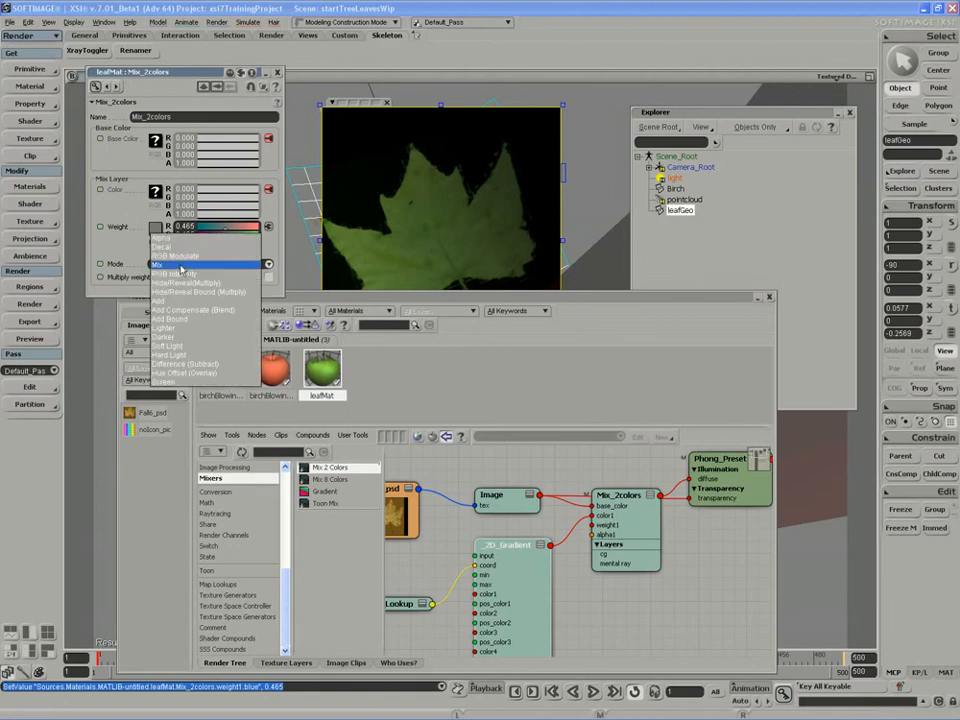
click(170, 382)
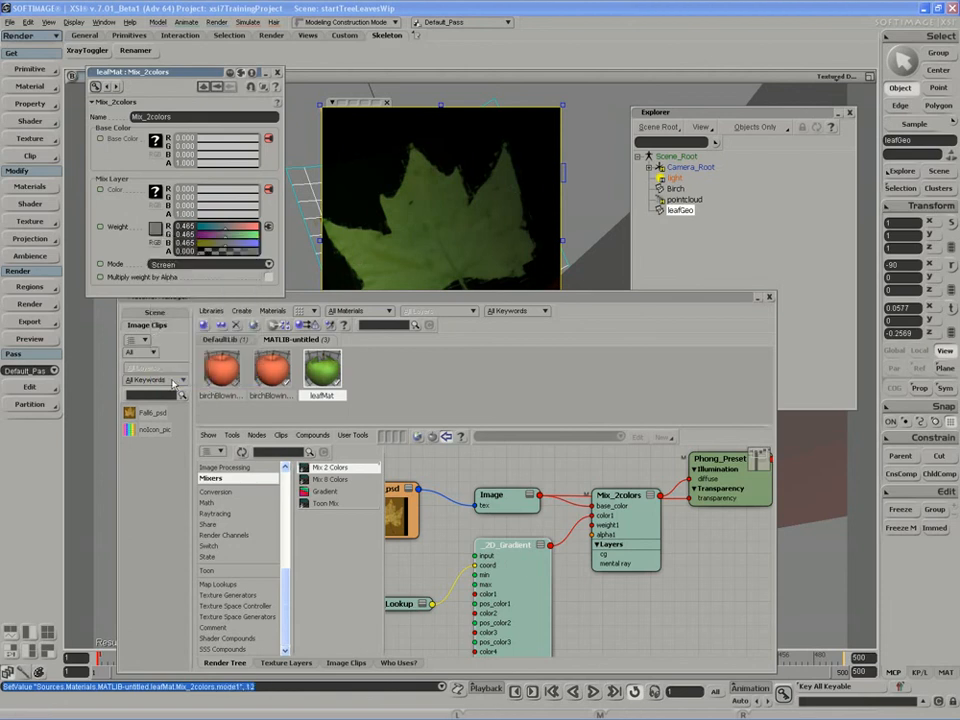
ctrl+drag(231, 245, 250, 245)
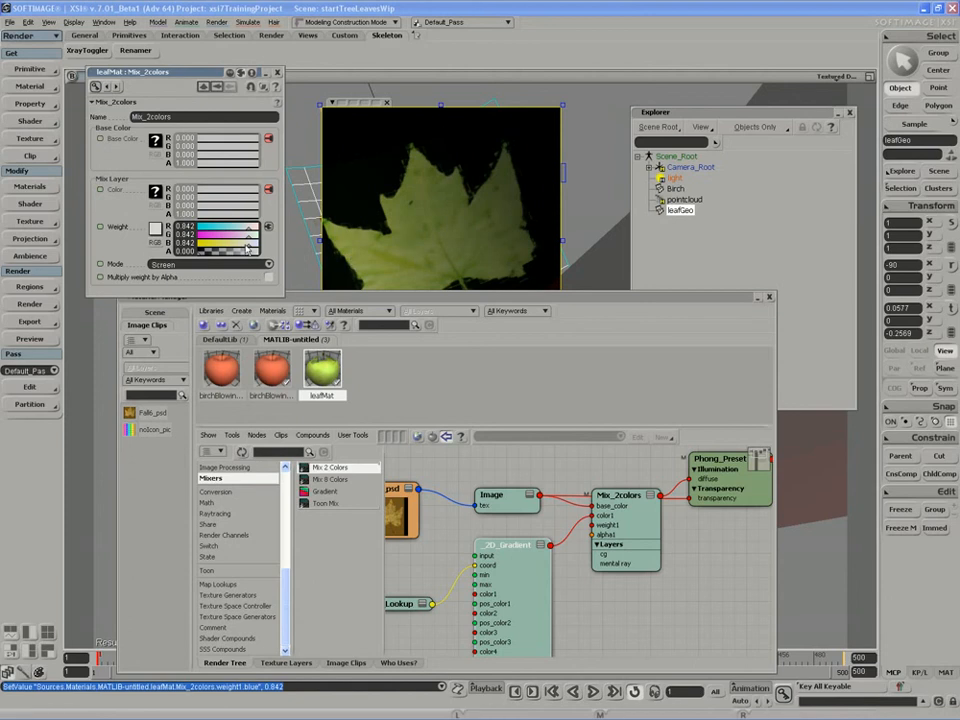
drag(243, 242, 214, 248)
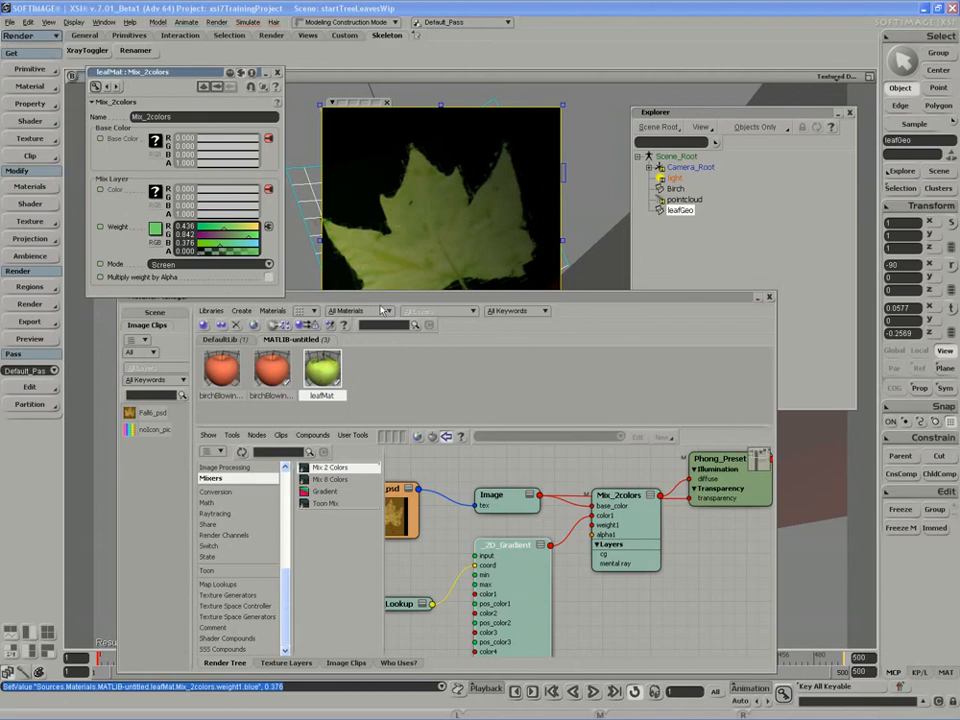
- Move the Material Manager clear of the leaf and spread out the Fall6_psd, Image, Mix_2colors and 2D gradient nodes so their connections are readable
drag(381, 300, 386, 359)
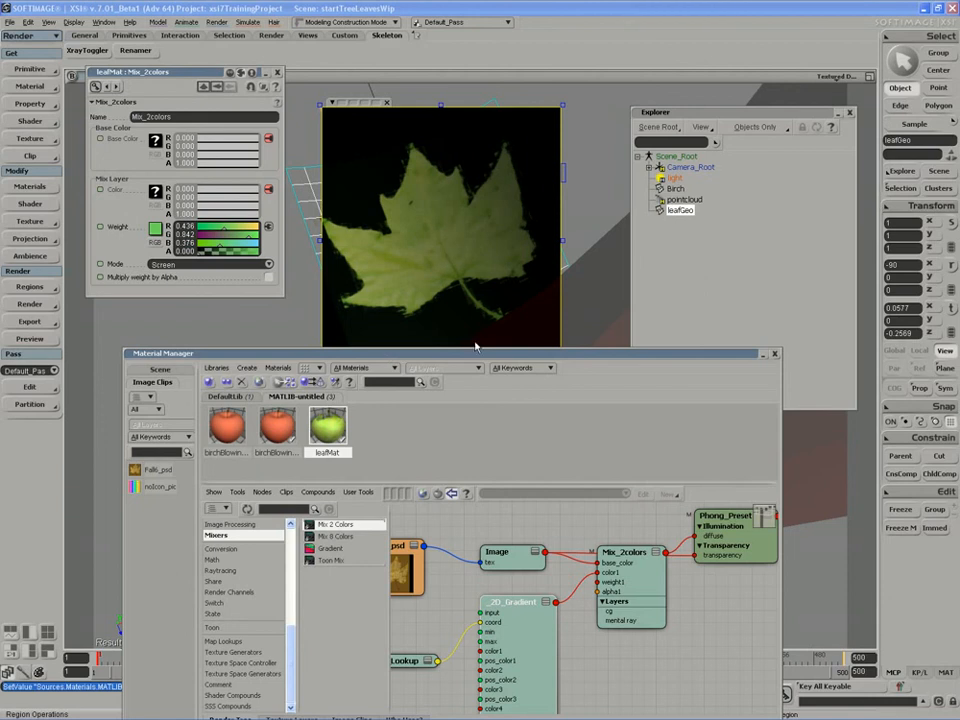
key(s)
drag(529, 611, 614, 603)
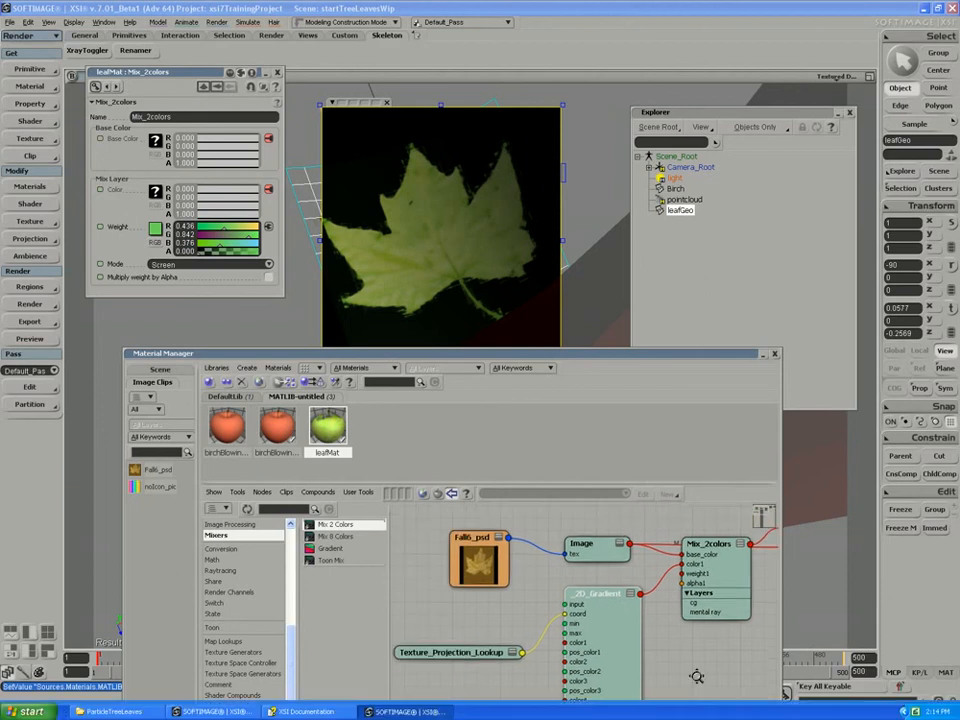
middle_drag(697, 676, 688, 660)
drag(688, 660, 643, 664)
middle_drag(574, 643, 571, 655)
middle_drag(564, 572, 557, 566)
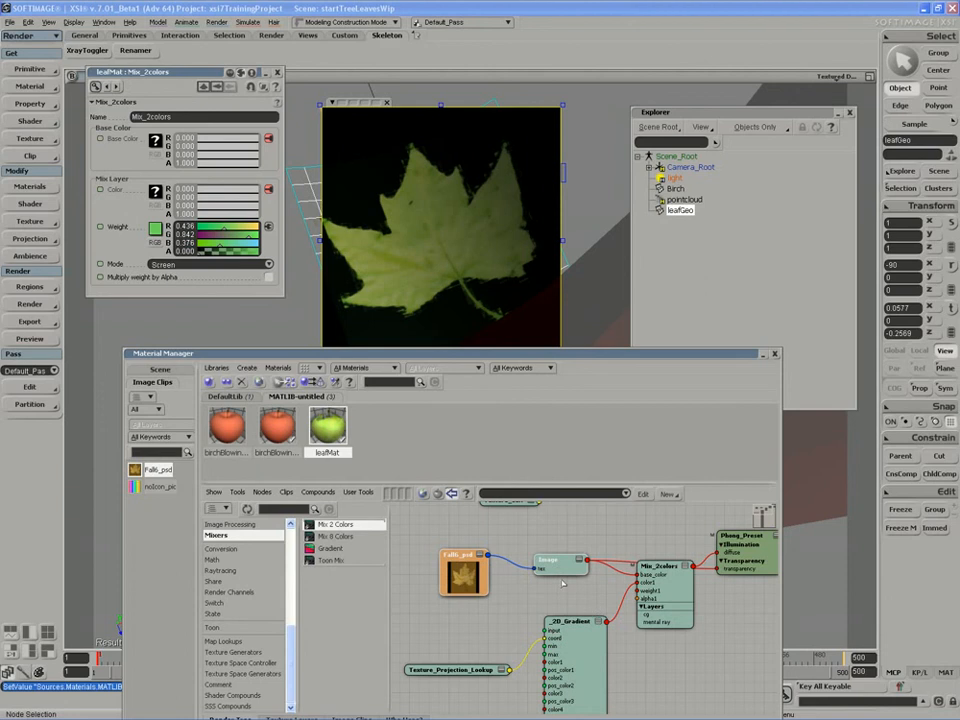
drag(562, 564, 563, 543)
drag(666, 593, 667, 613)
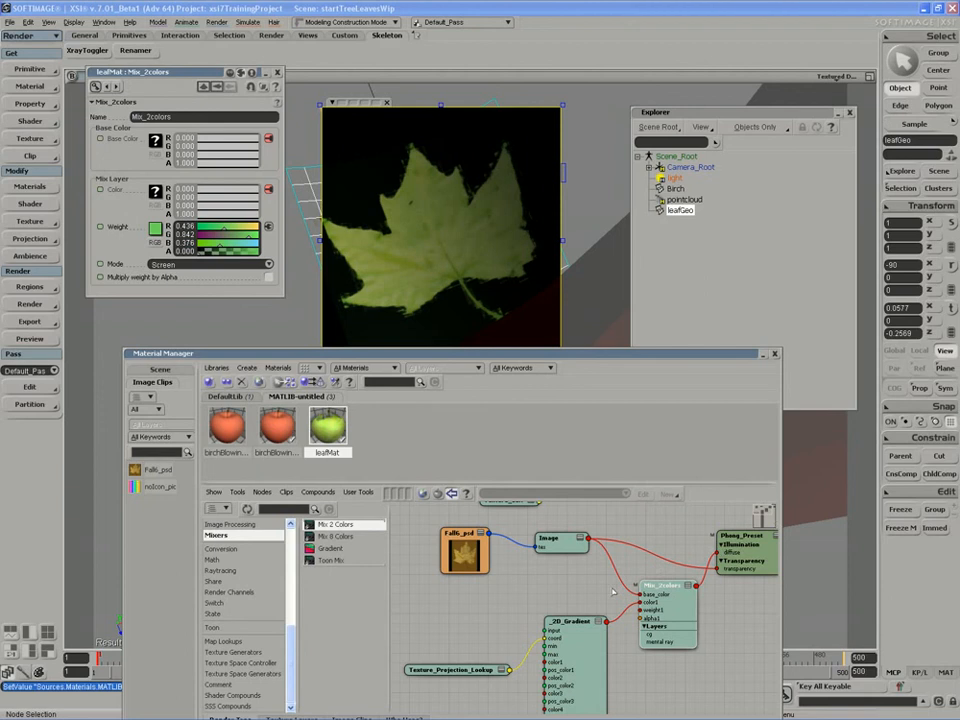
mouse_move(585, 623)
mouse_down()
mouse_move(589, 601)
mouse_move(578, 622)
mouse_up()
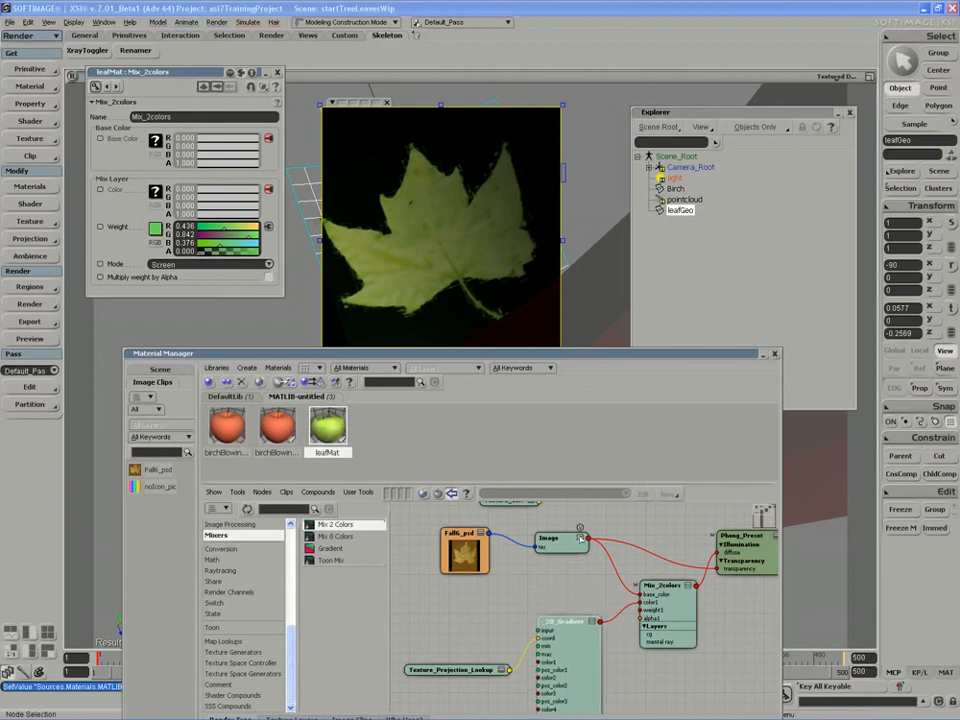